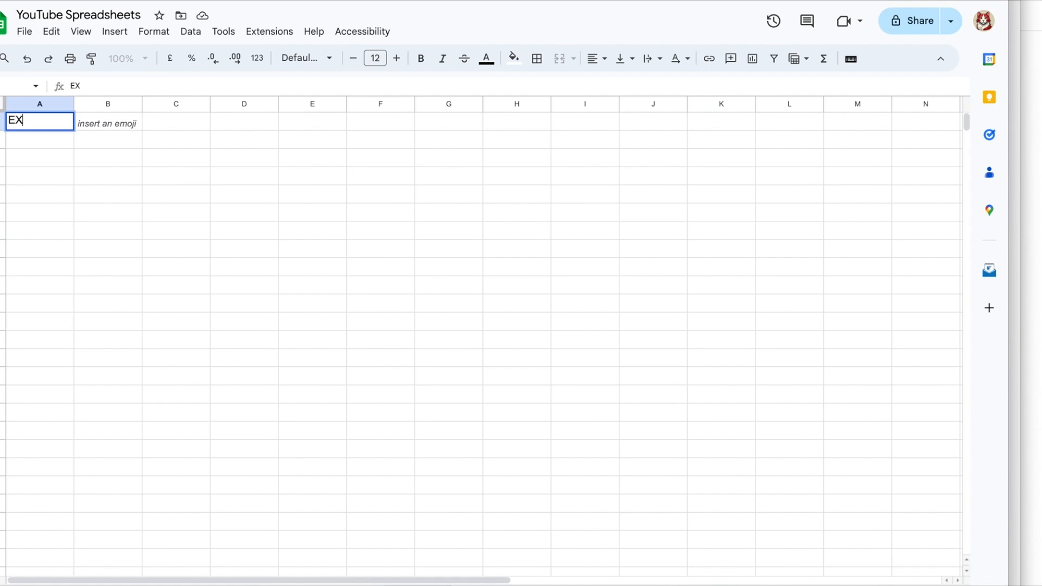
# Fill row 1 with the headings EXPENDITURE, BUDGET and the months JAN through DEC, one per column from A to N.
pyautogui.write('URE')
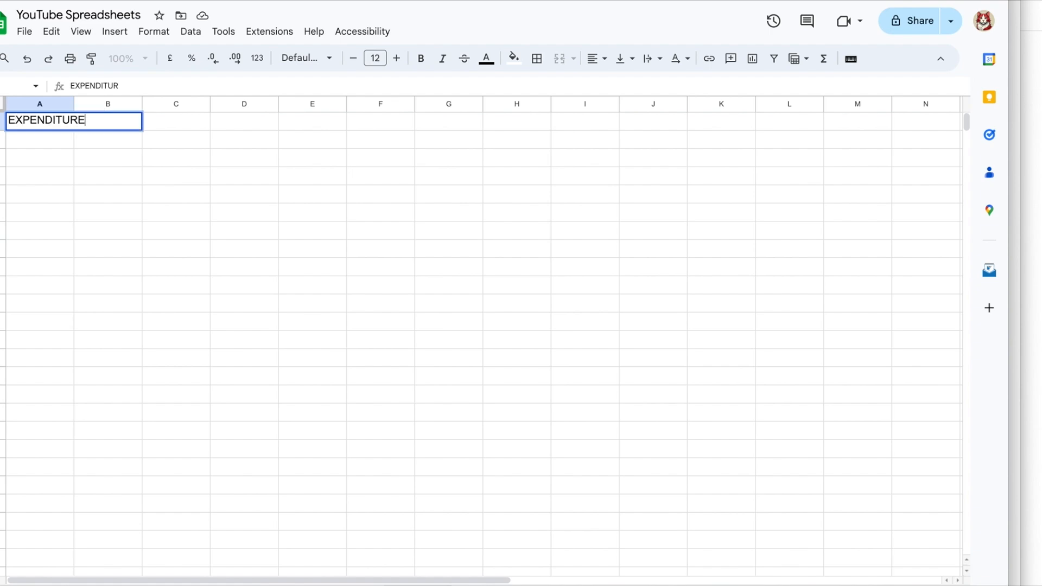
pyautogui.press('Tab')
pyautogui.write('BUDGET')
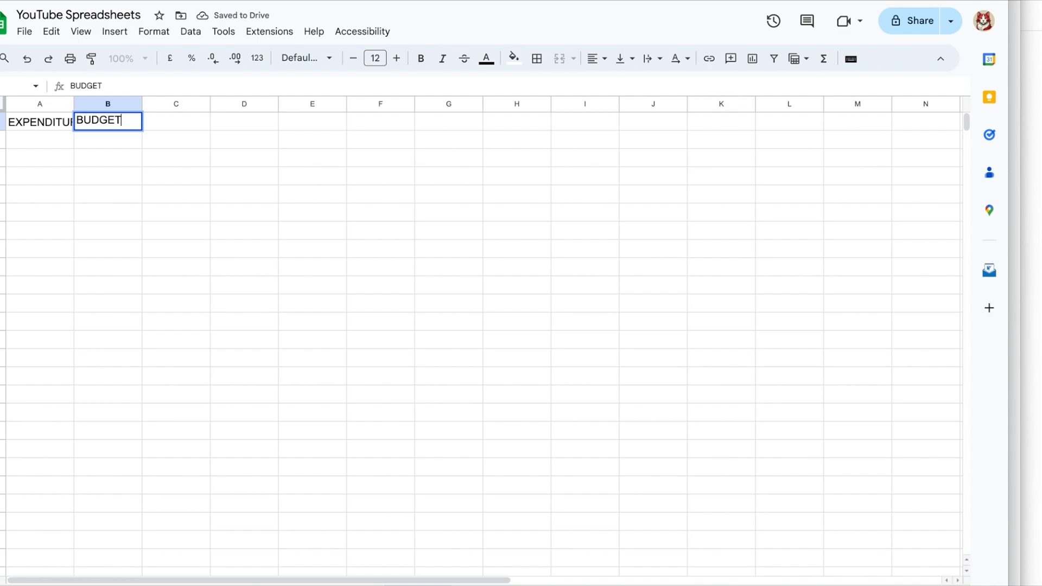
pyautogui.press('Tab')
pyautogui.write('JAN')
pyautogui.press('Tab')
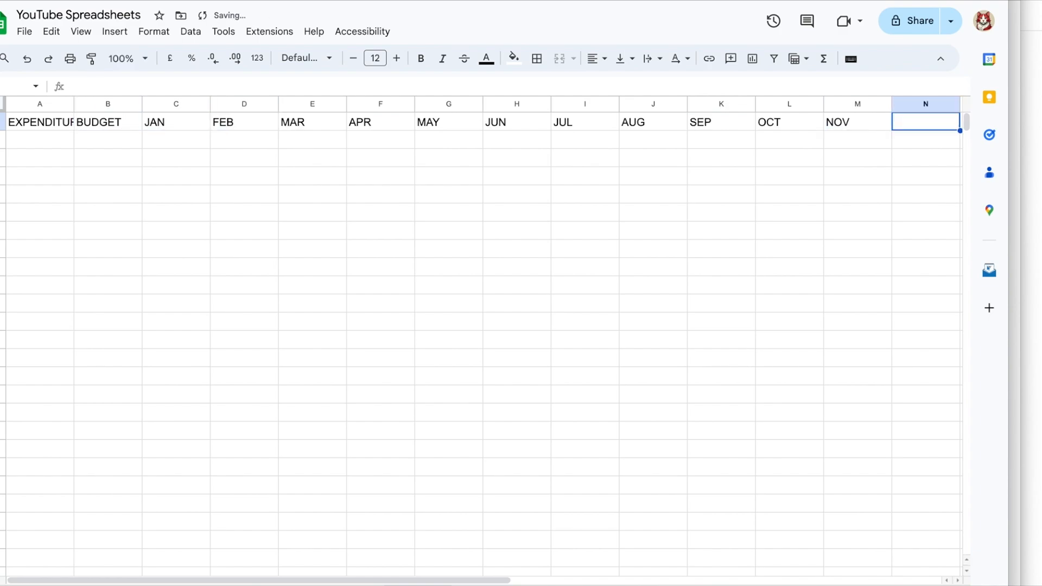
pyautogui.write('DEC')
# Enter Mortgage as the first expenditure item in A2 with a budget of 950 in B2.
pyautogui.click(49, 143)
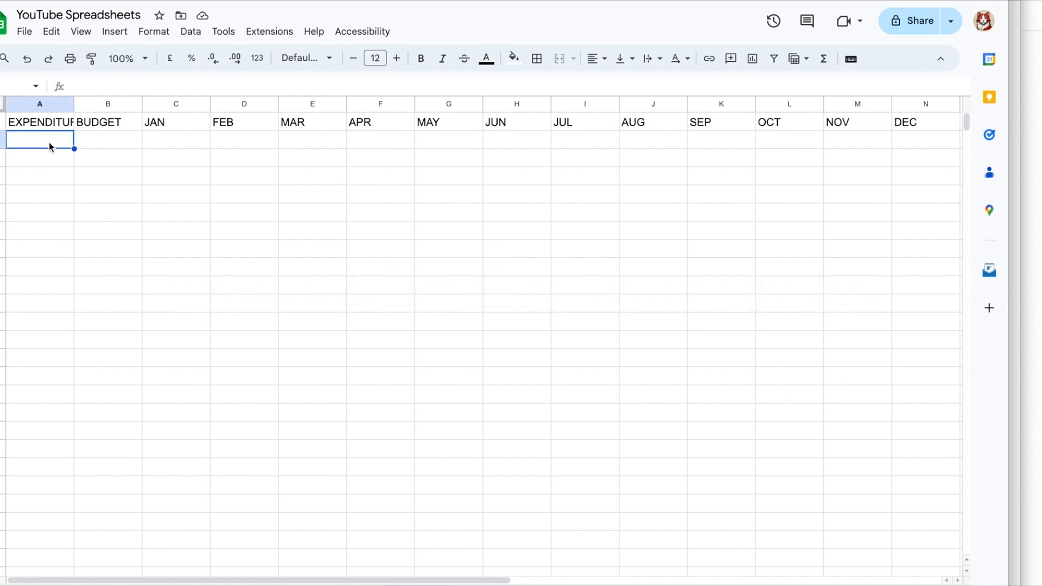
pyautogui.write('Mortgage')
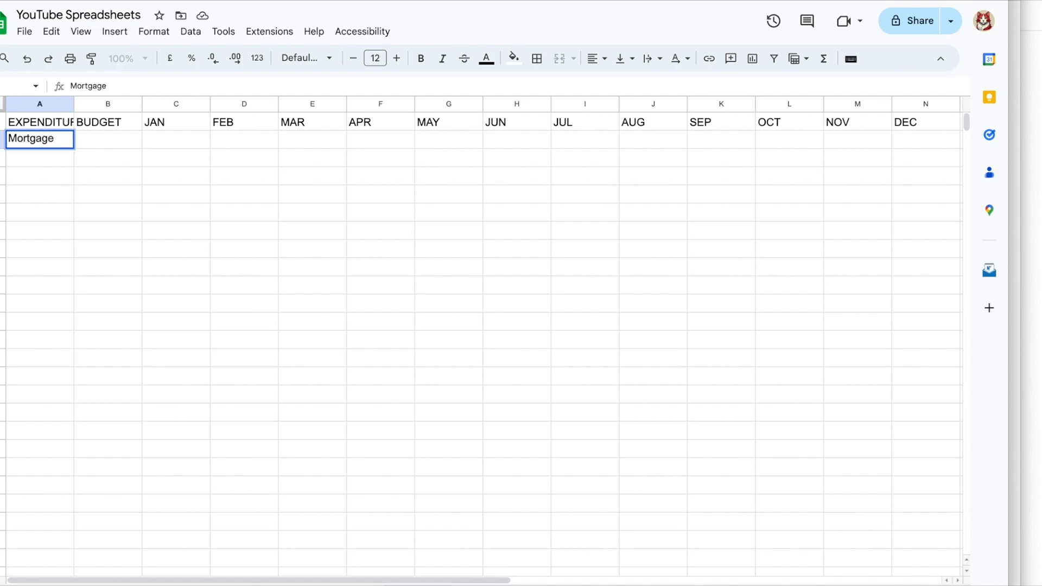
pyautogui.press('Tab')
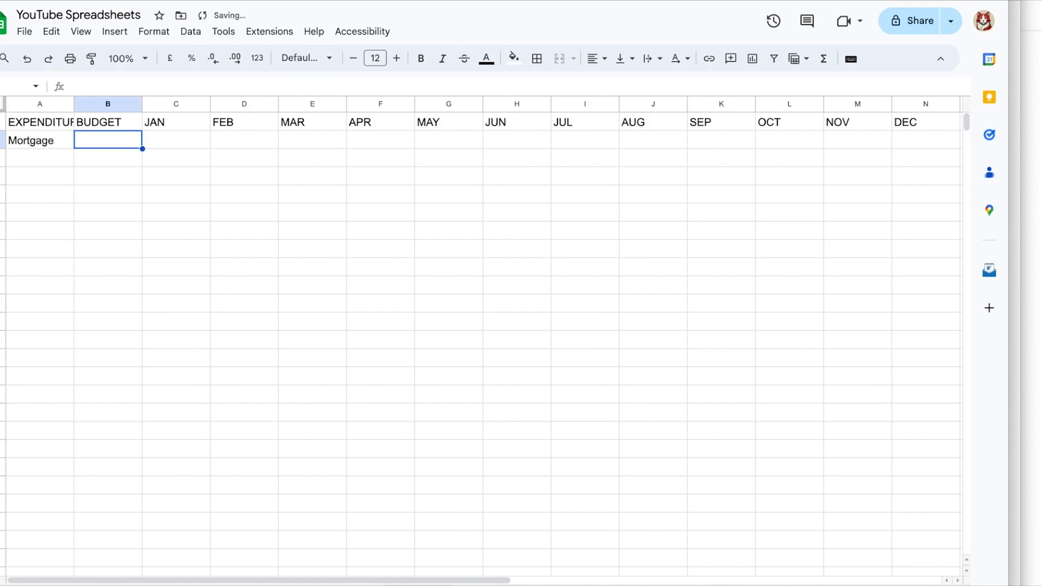
pyautogui.write('950')
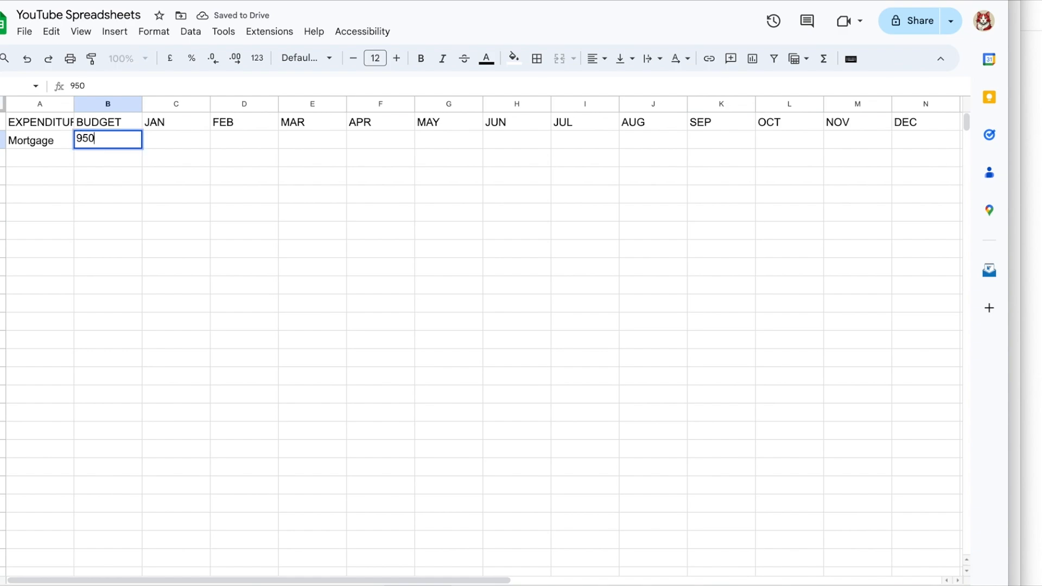
pyautogui.press('Return')
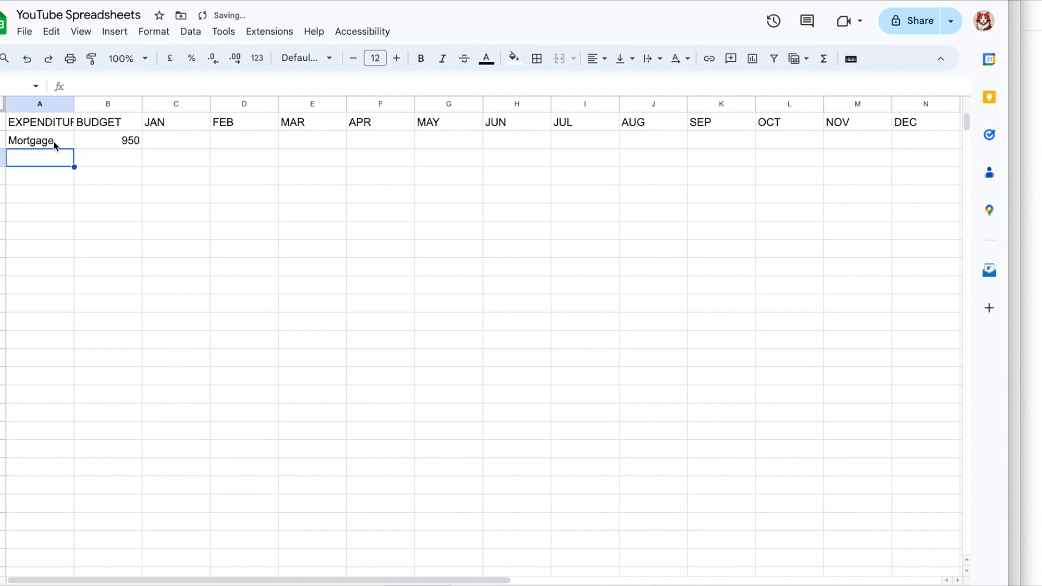
# Format the range B2:N25 as currency in pounds.
pyautogui.click(103, 141)
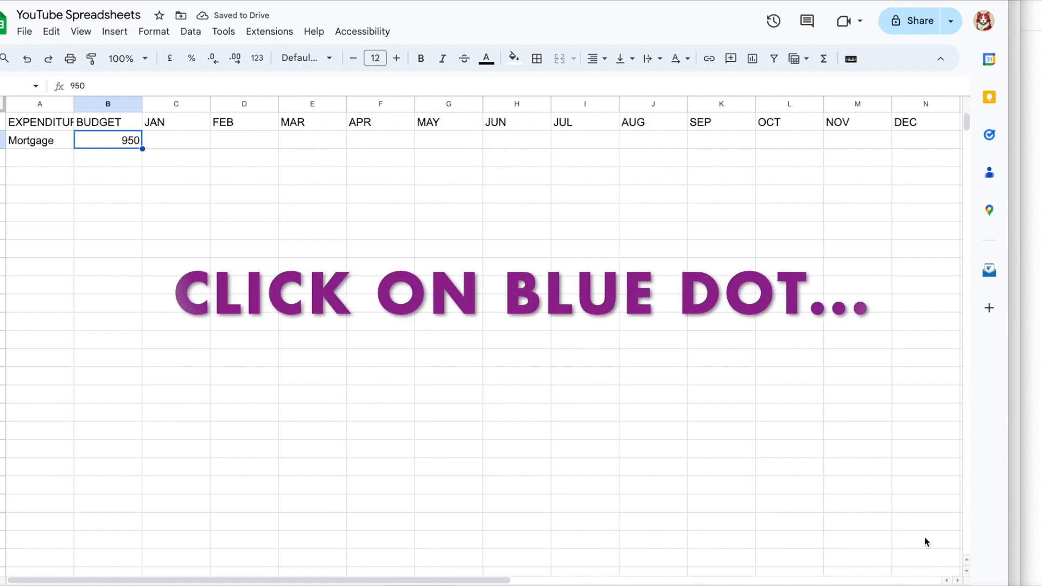
pyautogui.keyDown('shift'); pyautogui.click(920, 559); pyautogui.keyUp('shift')
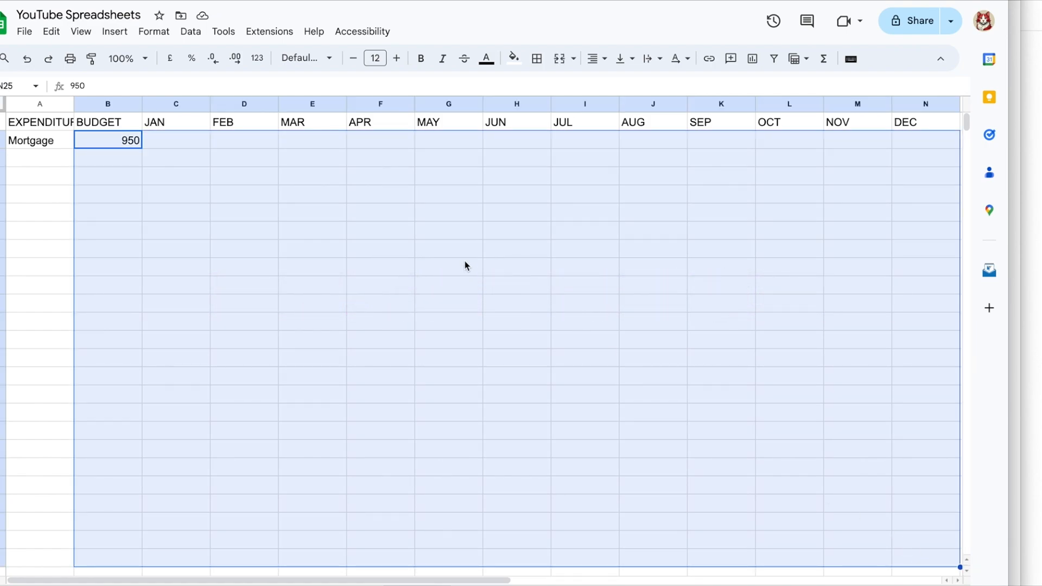
pyautogui.click(171, 60)
# Add the remaining expense names and budget amounts below Mortgage, from Council Tax at £150.00 down to Misc at £50.00.
pyautogui.click(48, 163)
pyautogui.write('Council Tax\t£150.00 Grocery / Hou\t£450.00 Energy Bills\t£350.00 Water\t£70.00 Broadband\t£30.00 Entertainment\t£120.00 Mobile Phone\t£25.00 Car Service /\t£175.00 Travel\t£80.00 Clothes\t£80.00 Gifts\t£75.00 Hairdresser\t£45.00 Subscriptions\t£22.00 Misc\t£50.00')
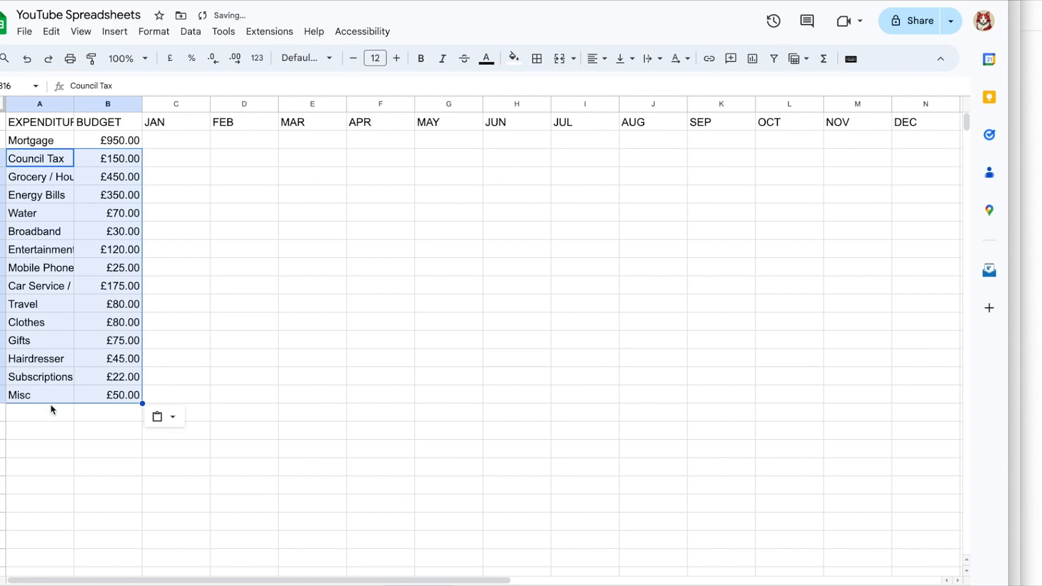
# Add a TOTAL row below Misc and sum the expenditure budgets in B17 with =SUM(B2:B16).
pyautogui.click(45, 419)
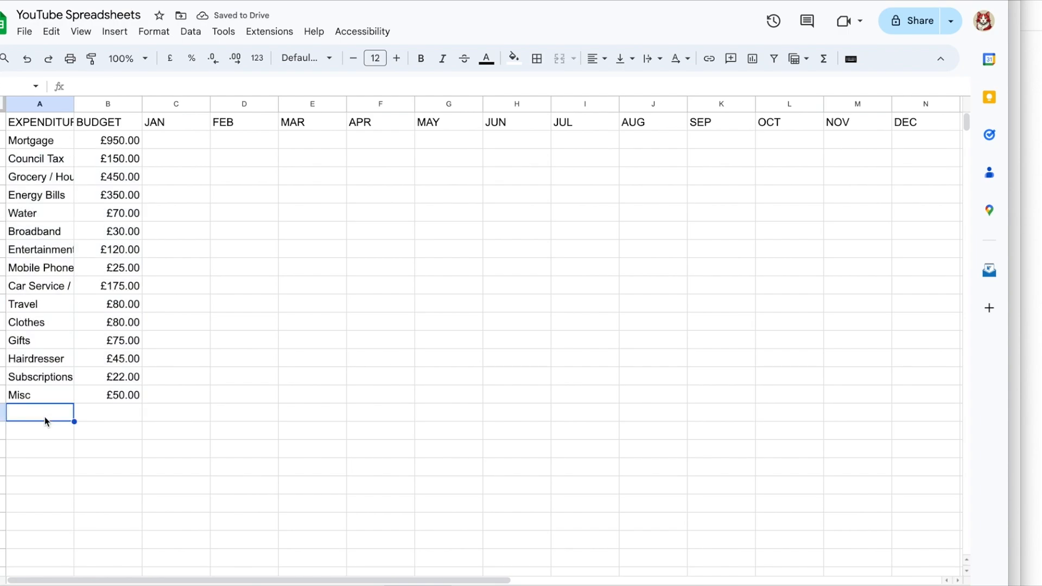
pyautogui.write('TOTAL')
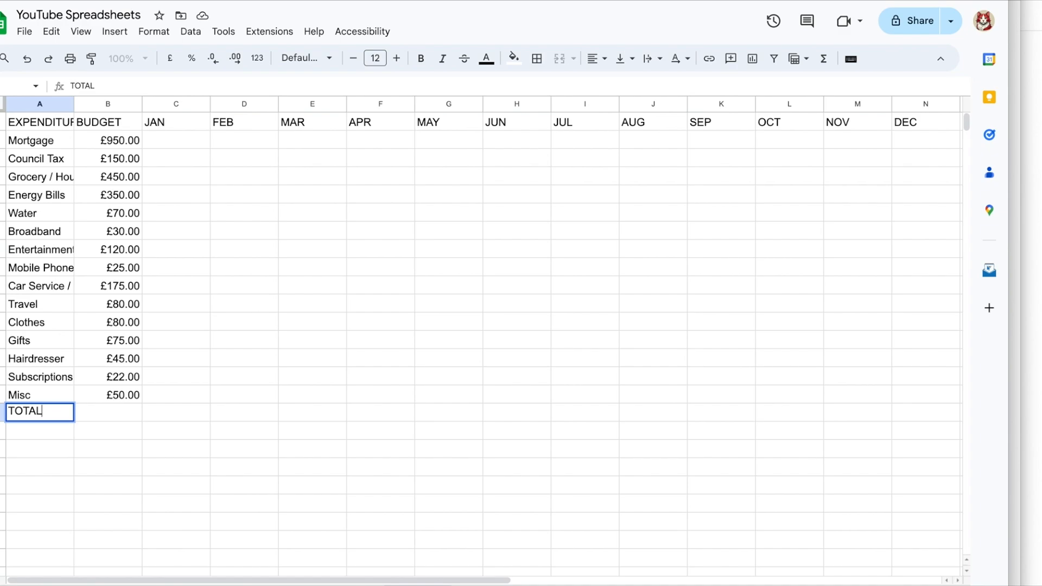
pyautogui.press('Tab')
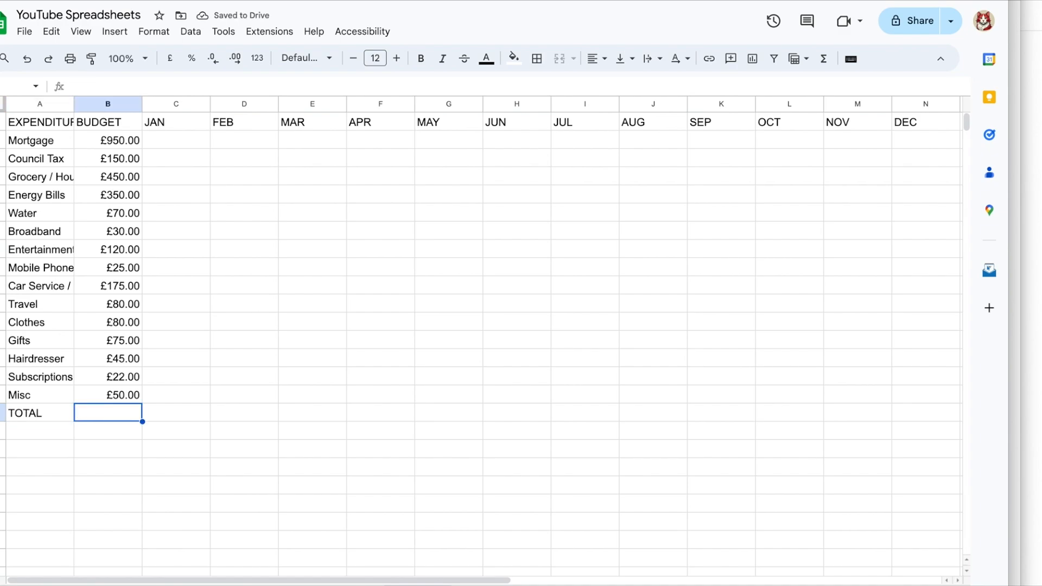
pyautogui.write('=')
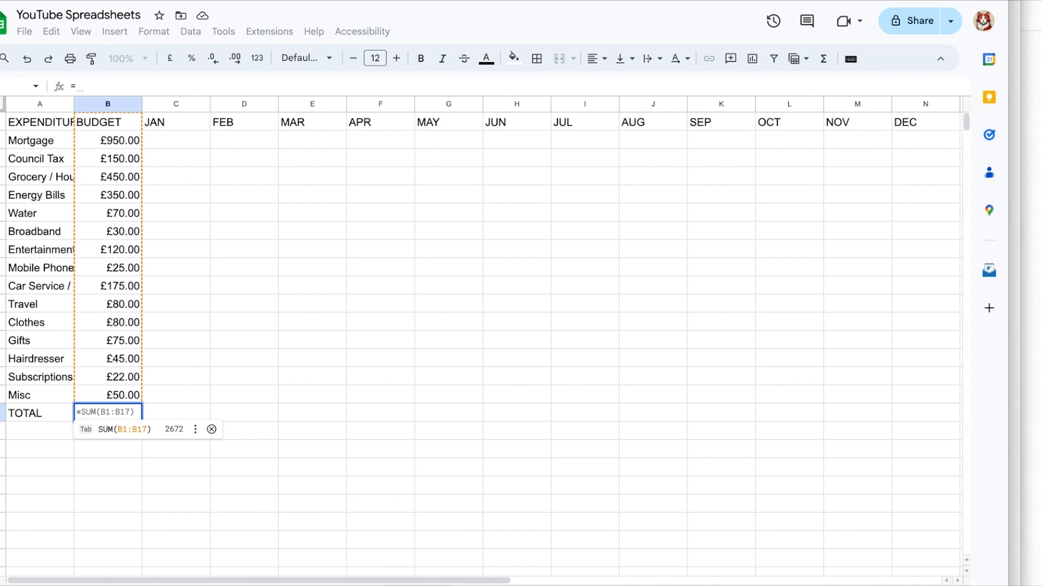
pyautogui.write('SUM')
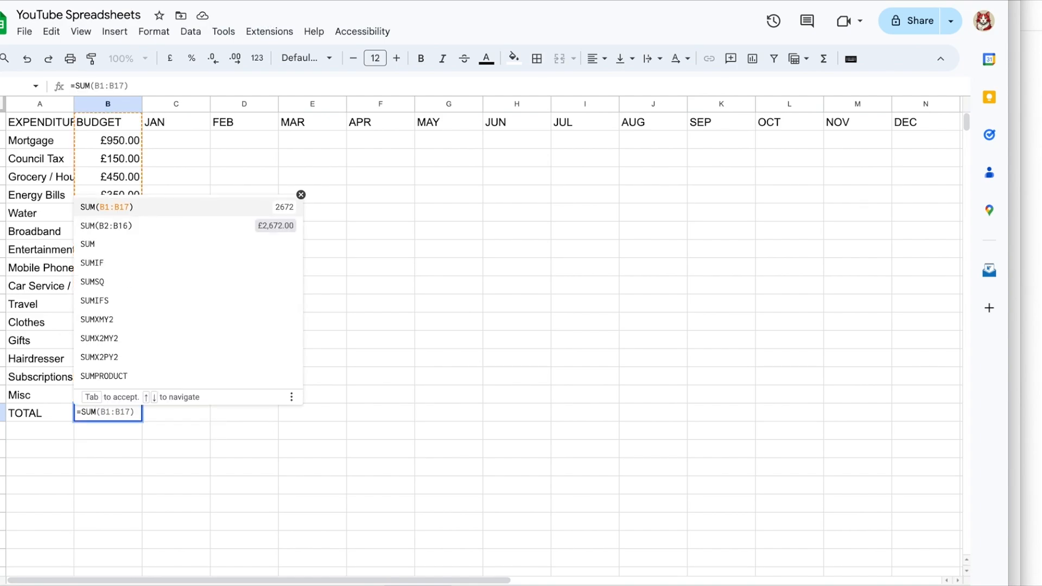
pyautogui.write('(')
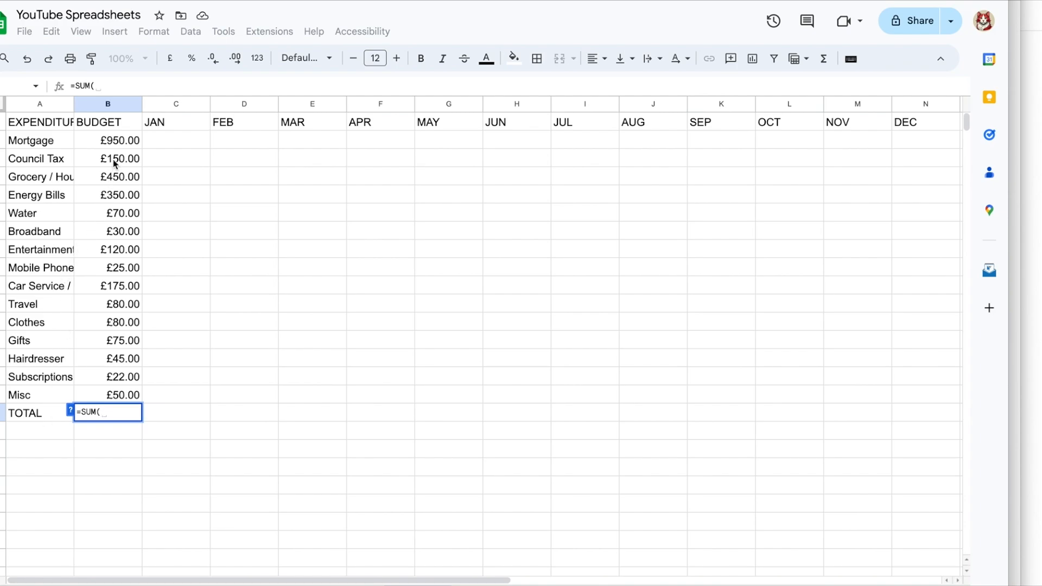
pyautogui.click(115, 141)
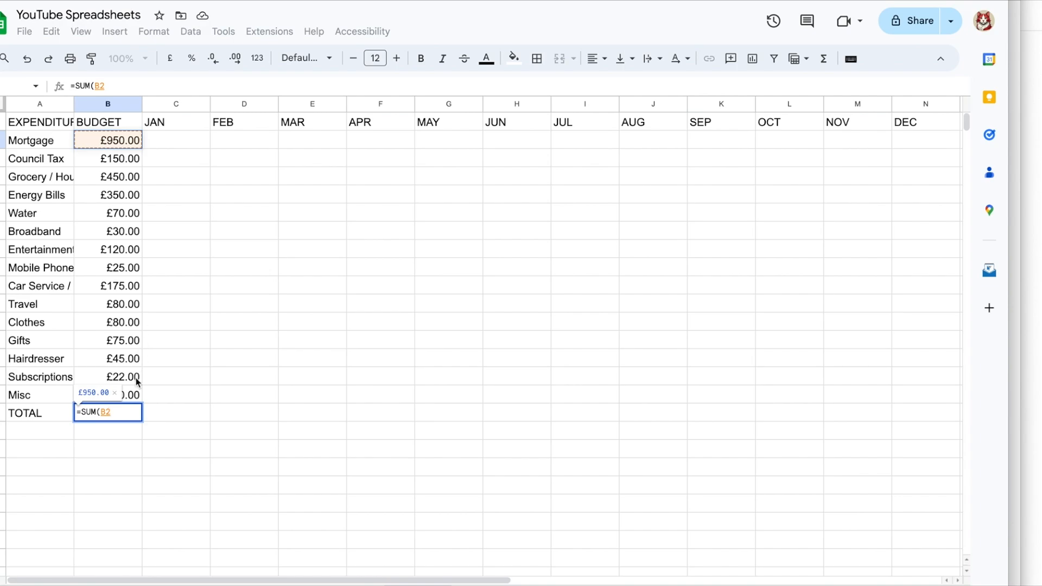
pyautogui.keyDown('shift'); pyautogui.click(135, 396); pyautogui.keyUp('shift')
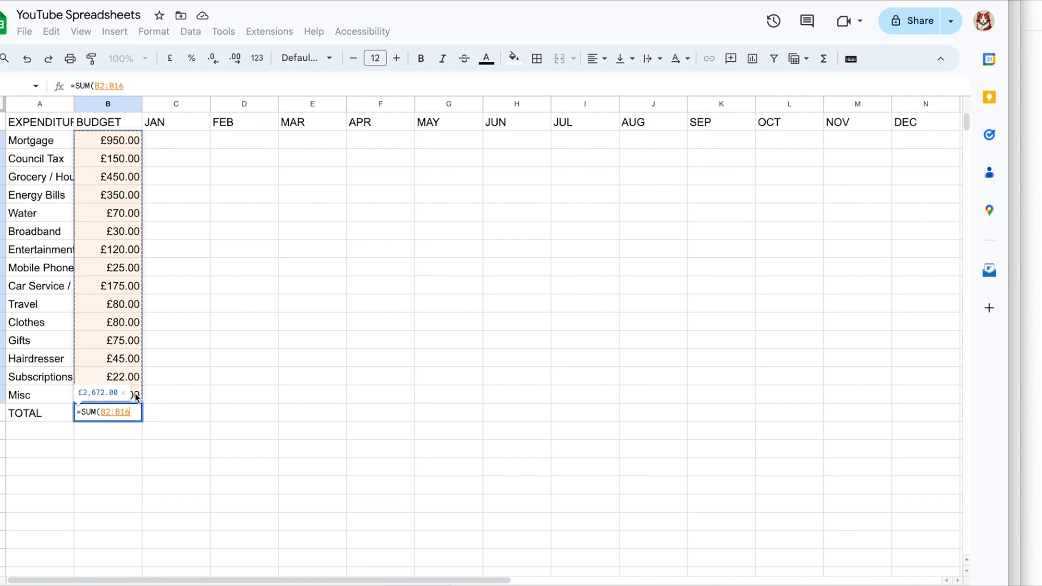
pyautogui.write(')')
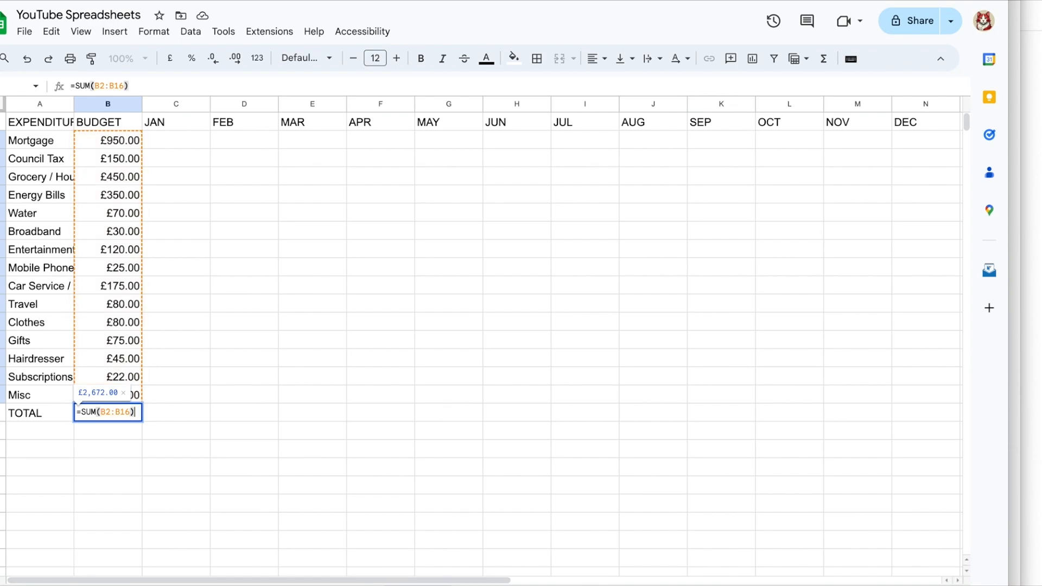
pyautogui.press('Return')
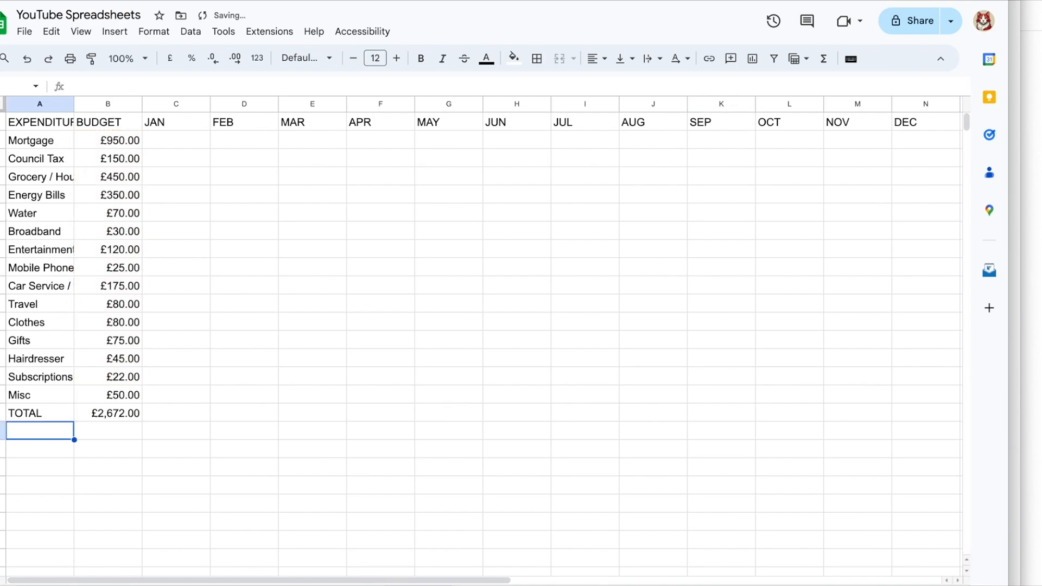
# Add an INCOME heading in A19 with Salary 1 budgeted at 3450 and Salary 2 at 2500 beneath it.
pyautogui.click(33, 451)
pyautogui.write('INCOME')
pyautogui.press('Return')
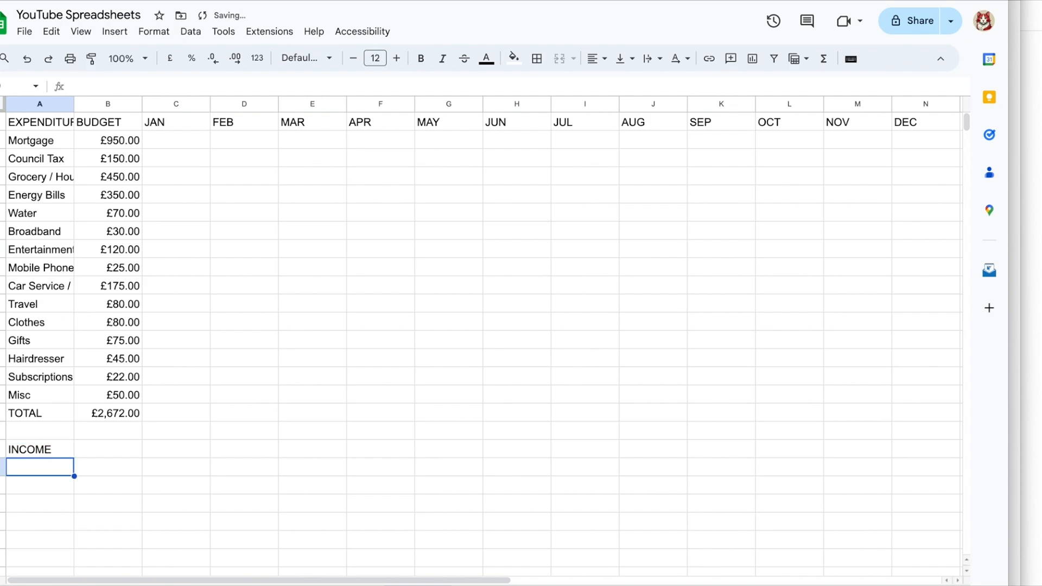
pyautogui.write('Salary 1')
pyautogui.press('Tab')
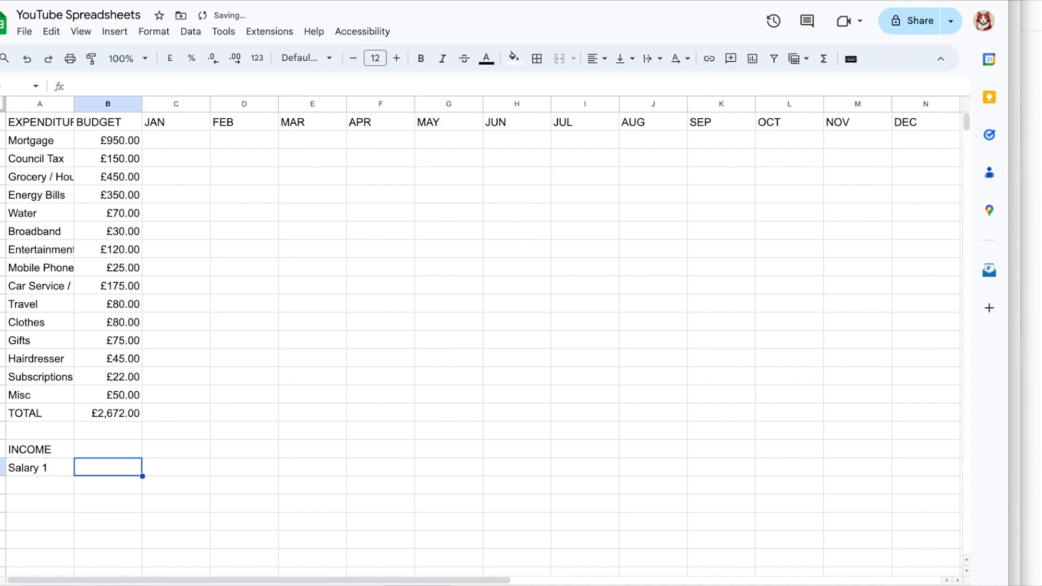
pyautogui.write('3450')
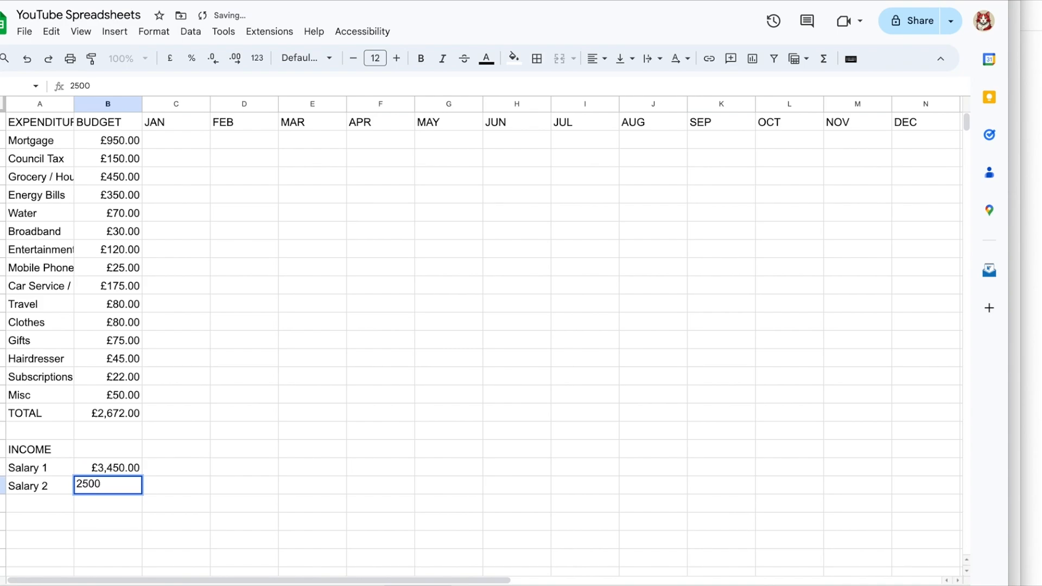
pyautogui.press('Return')
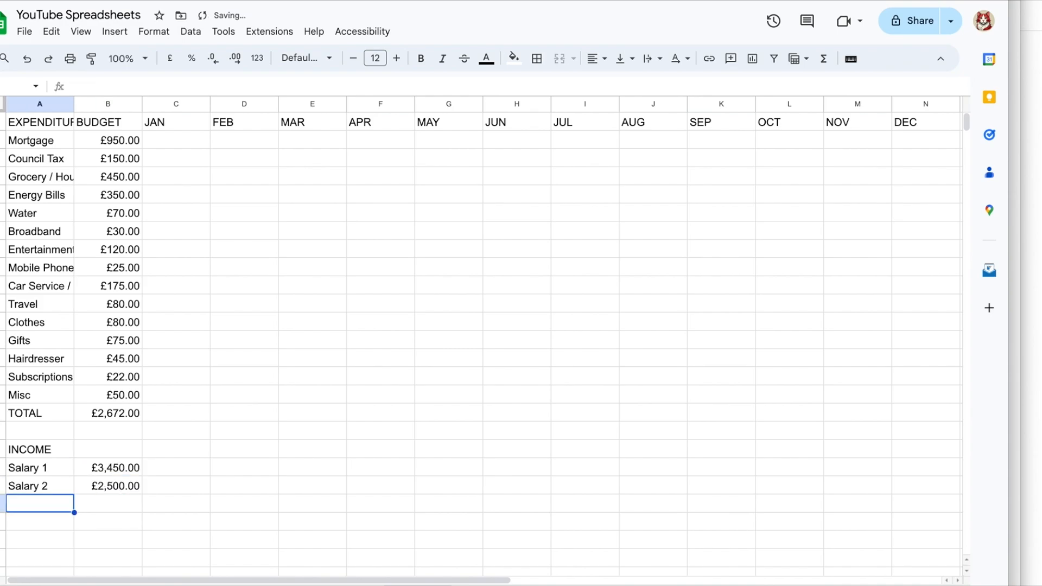
# Add a TOTAL row below Salary 2 and sum the income budgets in B22 with =SUM(B20:B21).
pyautogui.write('TOTAL')
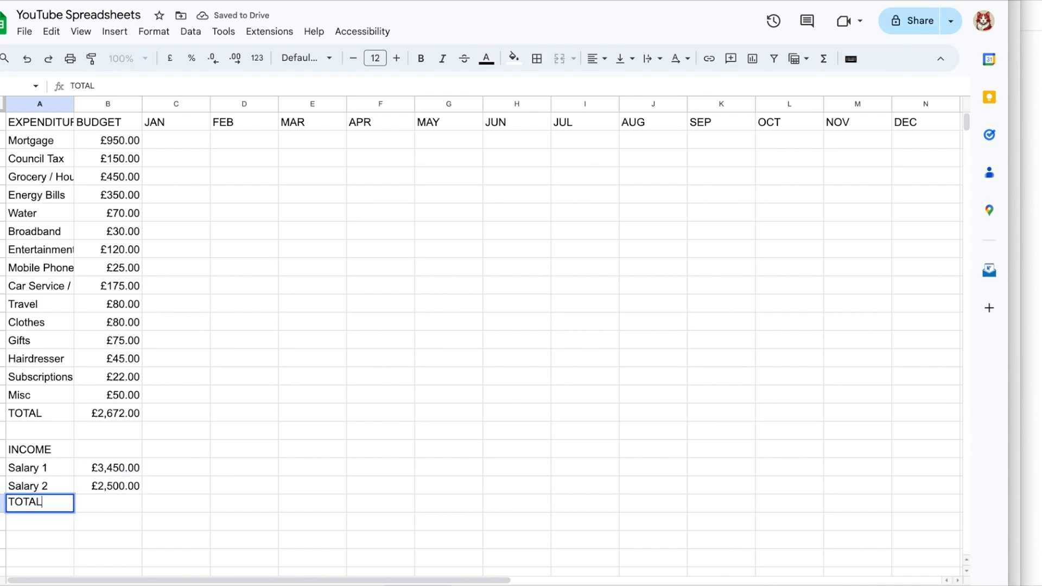
pyautogui.press('Tab')
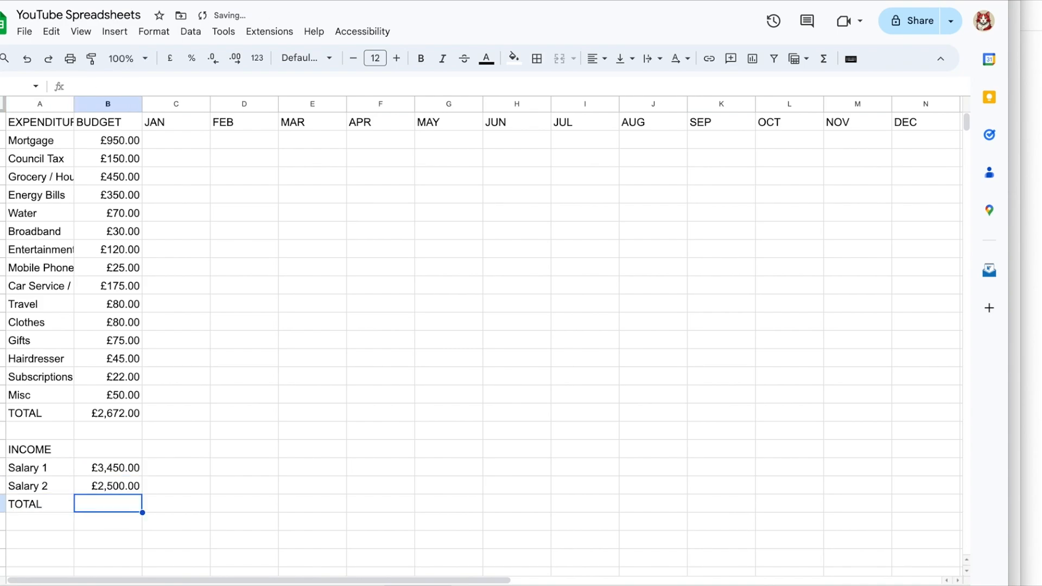
pyautogui.write('=')
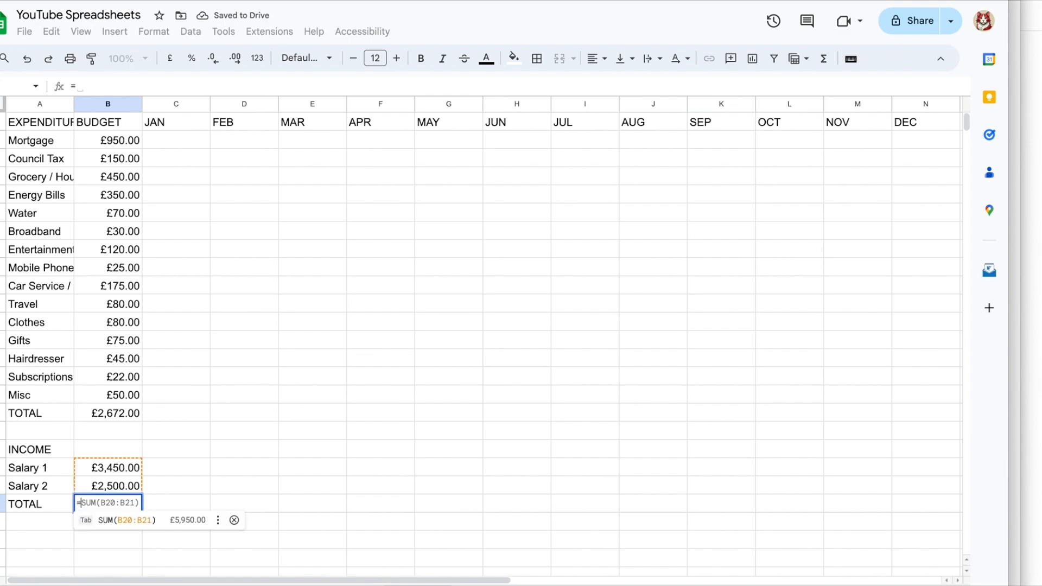
pyautogui.write('SUM')
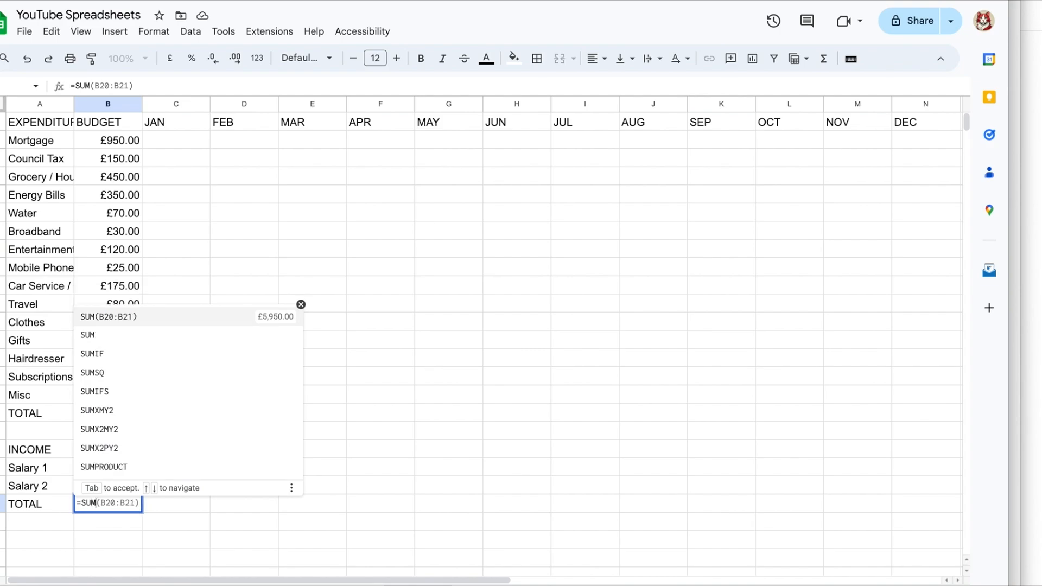
pyautogui.write('(')
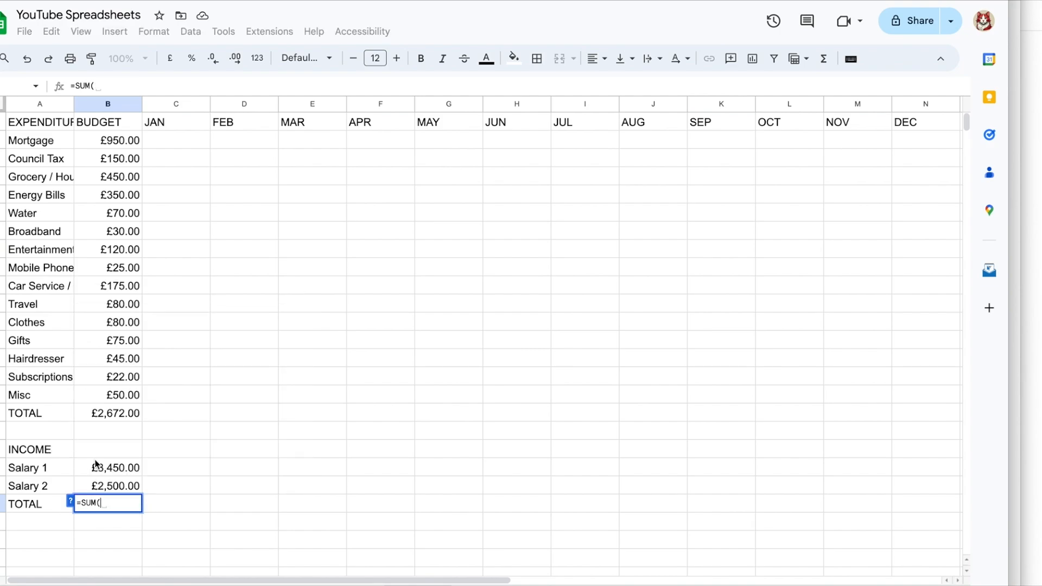
pyautogui.click(124, 468)
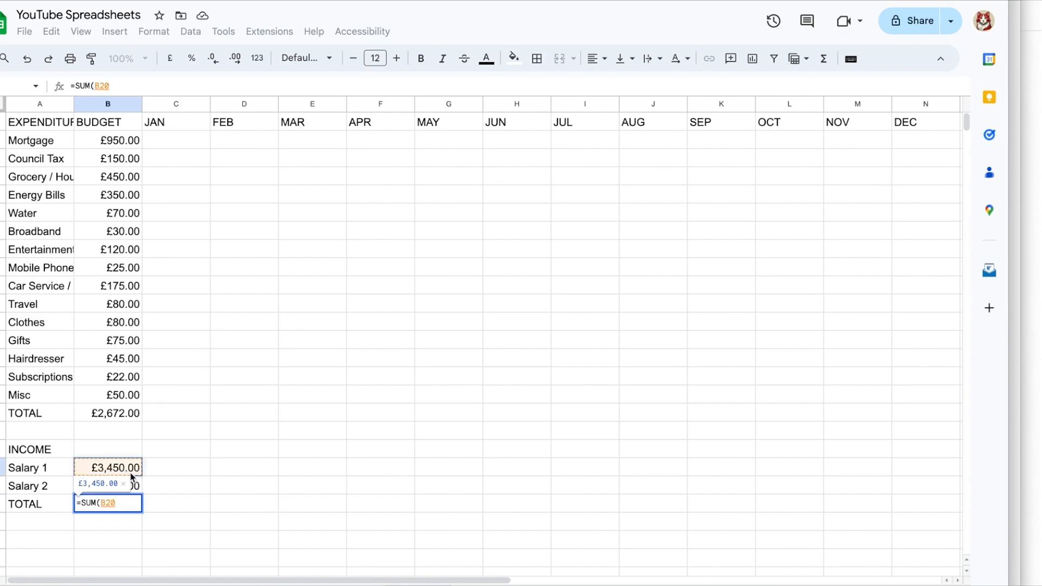
pyautogui.keyDown('shift'); pyautogui.click(137, 486); pyautogui.keyUp('shift')
pyautogui.write(')')
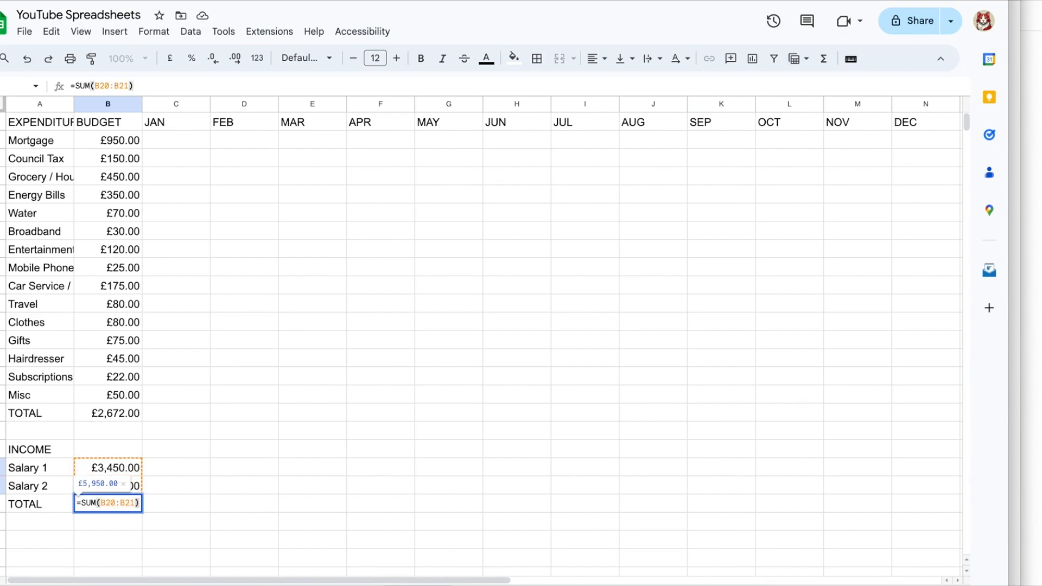
pyautogui.press('Return')
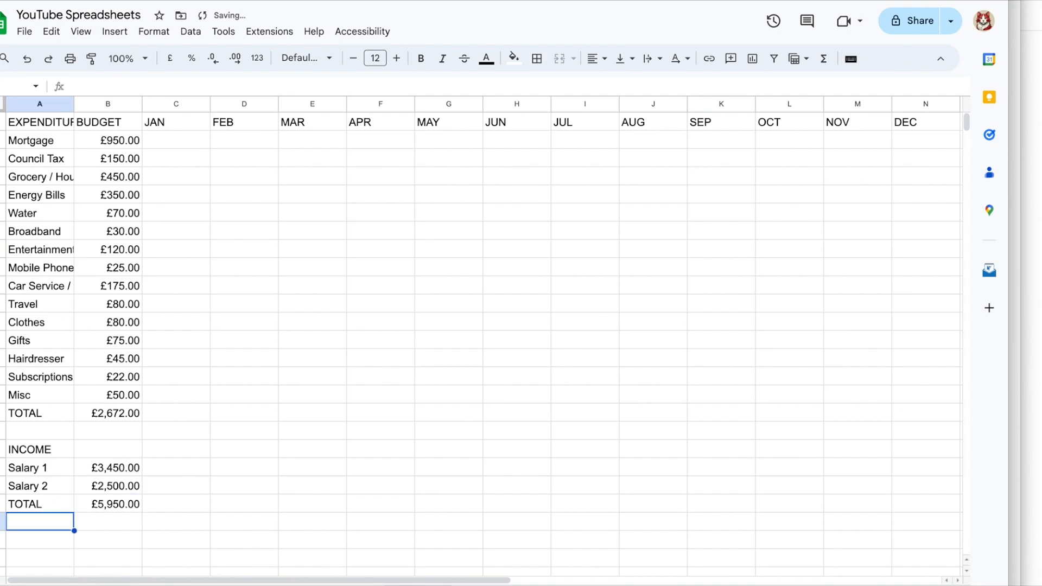
# Add a BALANCE row in row 24 and subtract total expenditure from total income in B24 with =SUM(B22-B17).
pyautogui.click(36, 546)
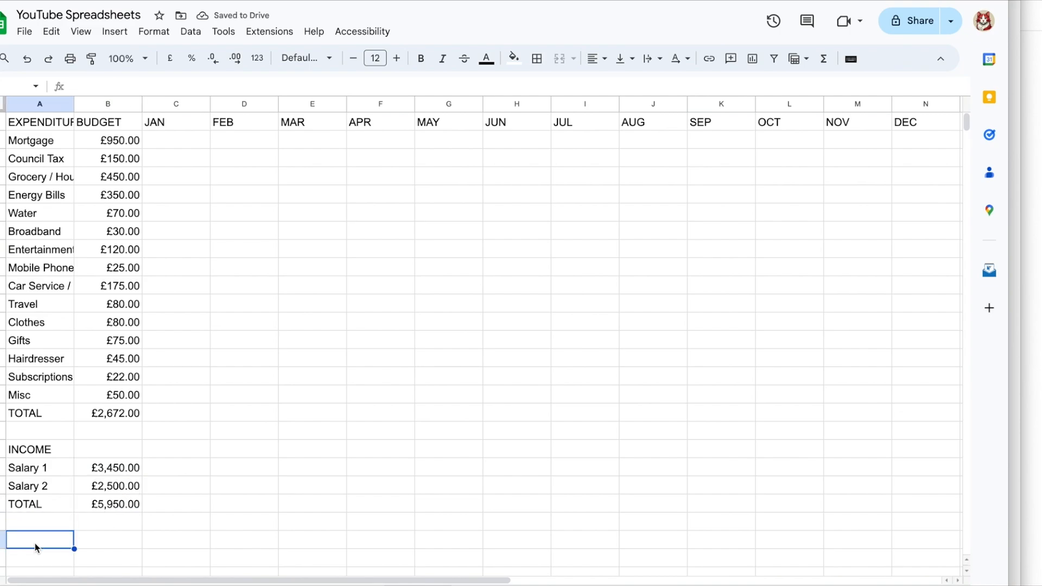
pyautogui.write('BAL')
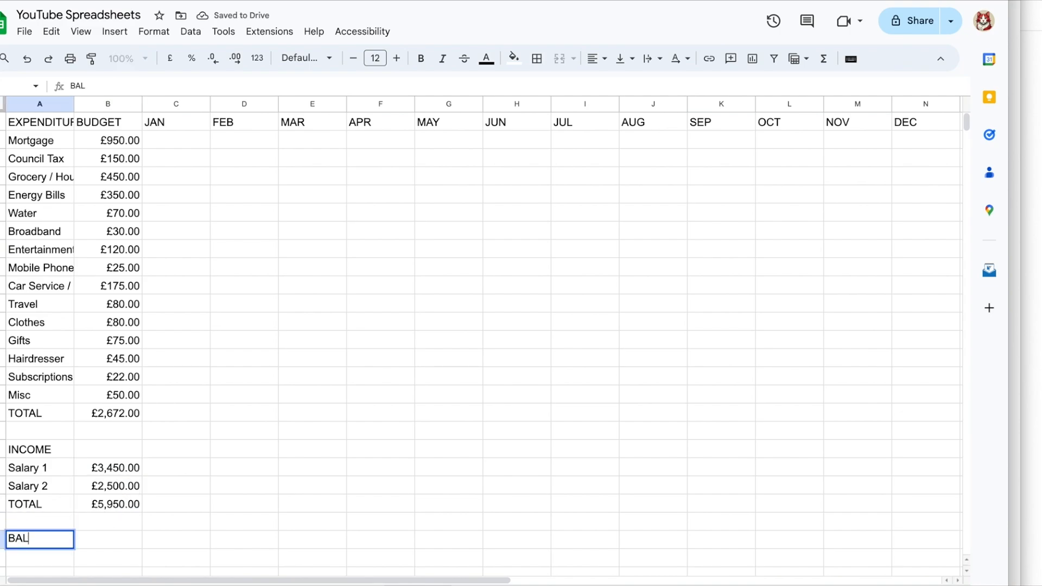
pyautogui.write('ANCE')
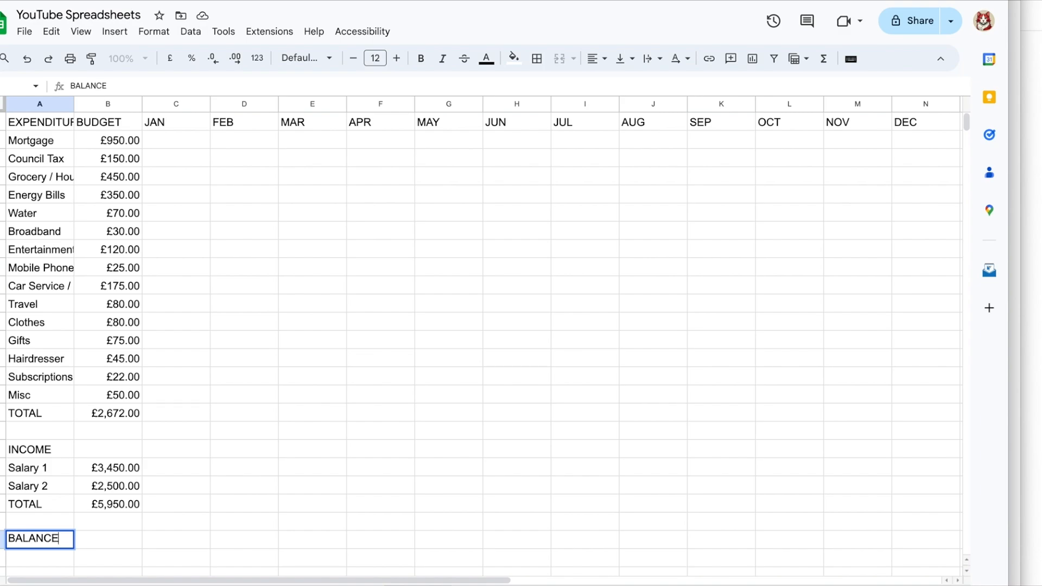
pyautogui.press('Tab')
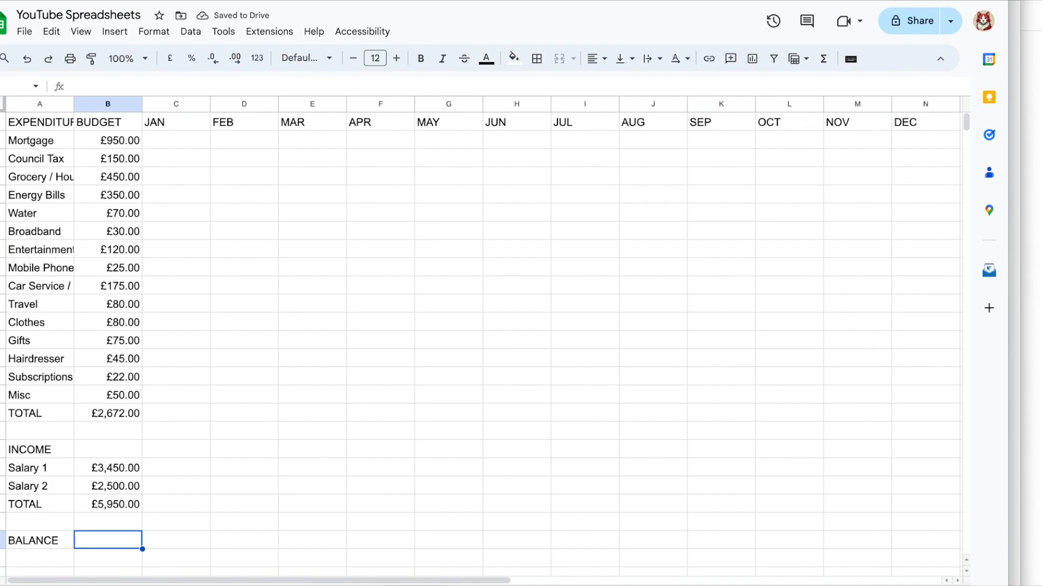
pyautogui.write('=')
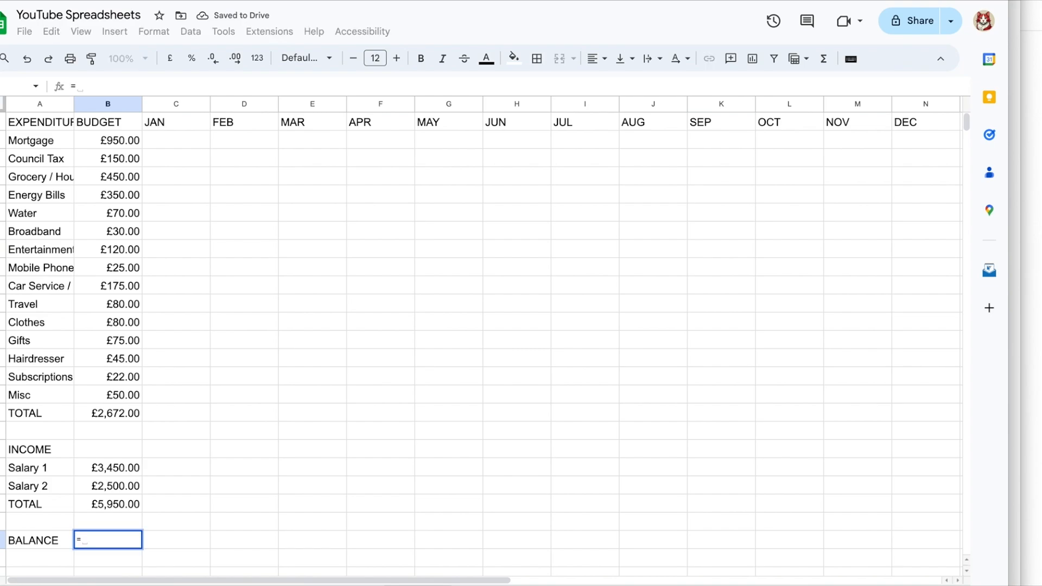
pyautogui.write('SUM')
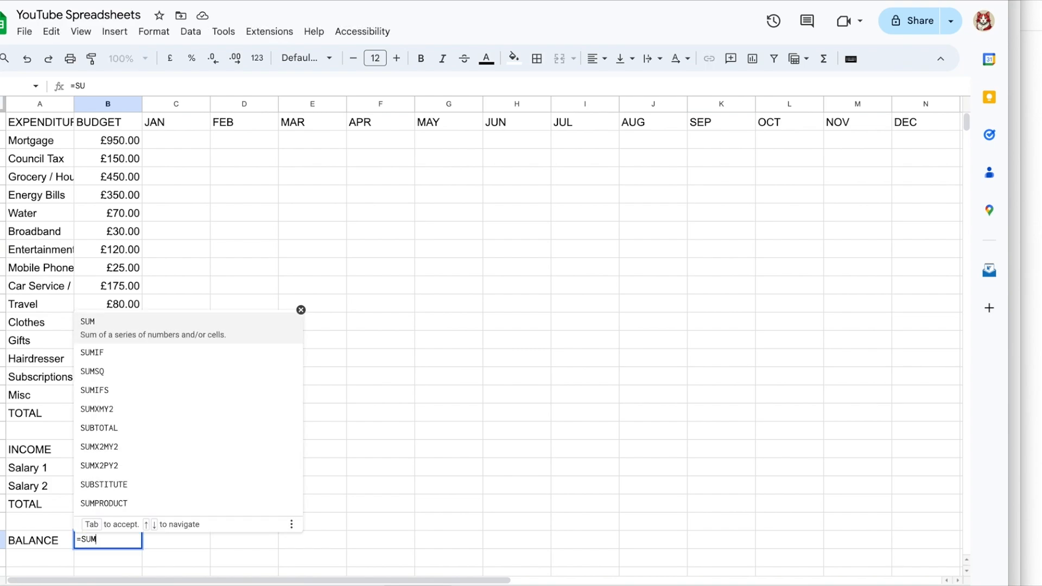
pyautogui.write('(')
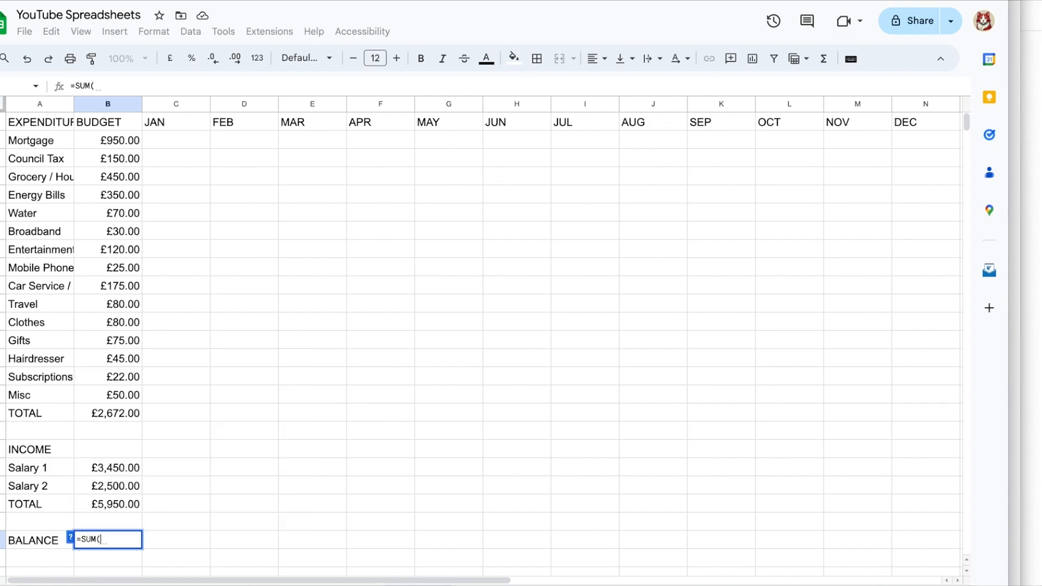
pyautogui.click(102, 505)
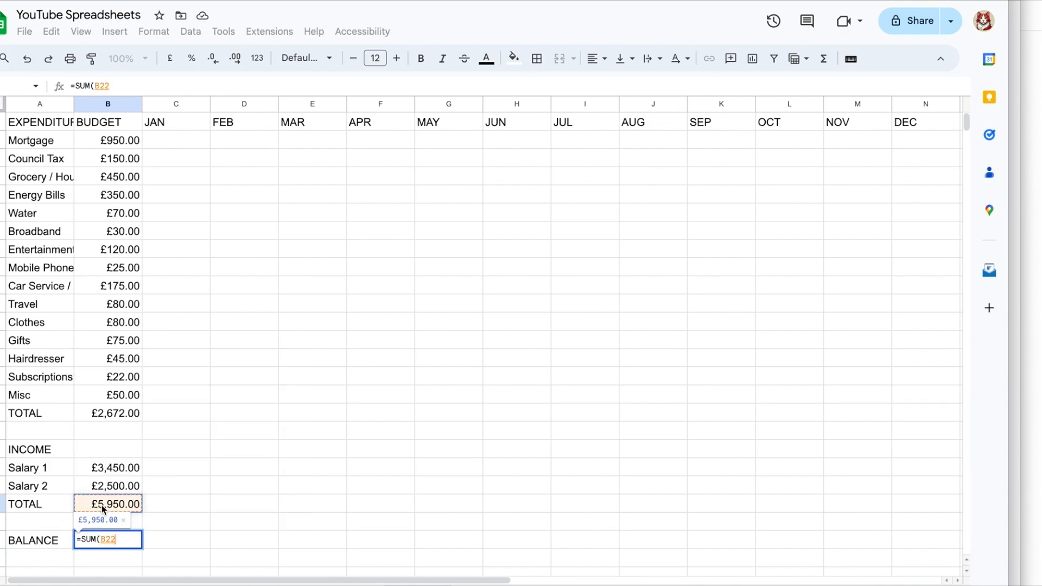
pyautogui.write('-')
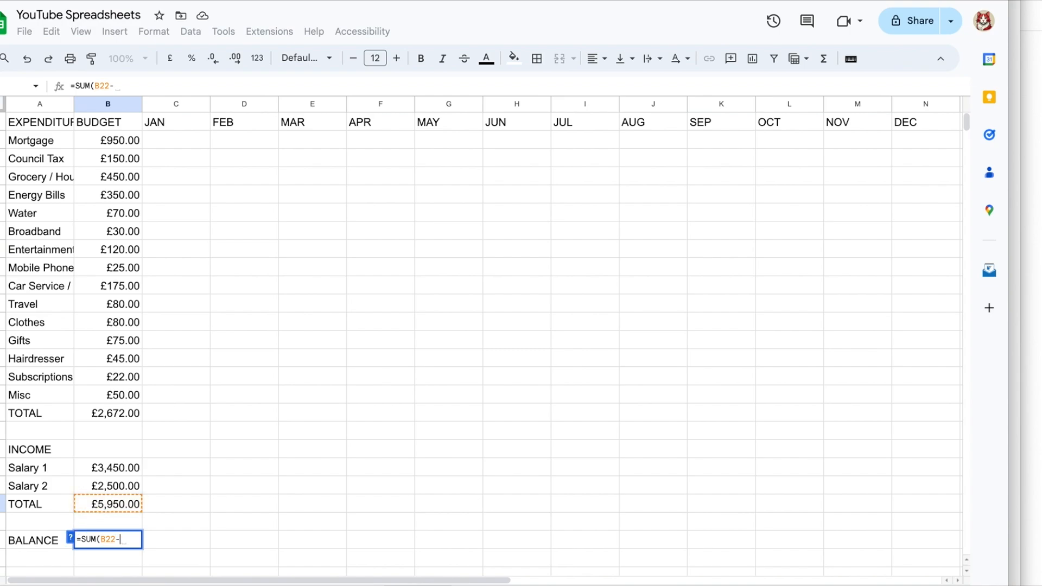
pyautogui.click(117, 413)
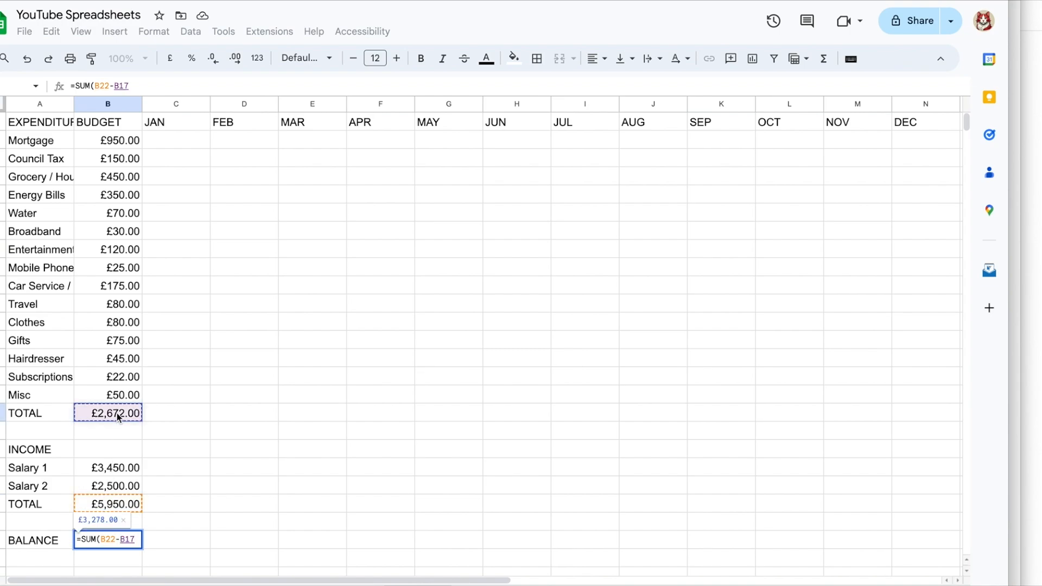
pyautogui.write(')')
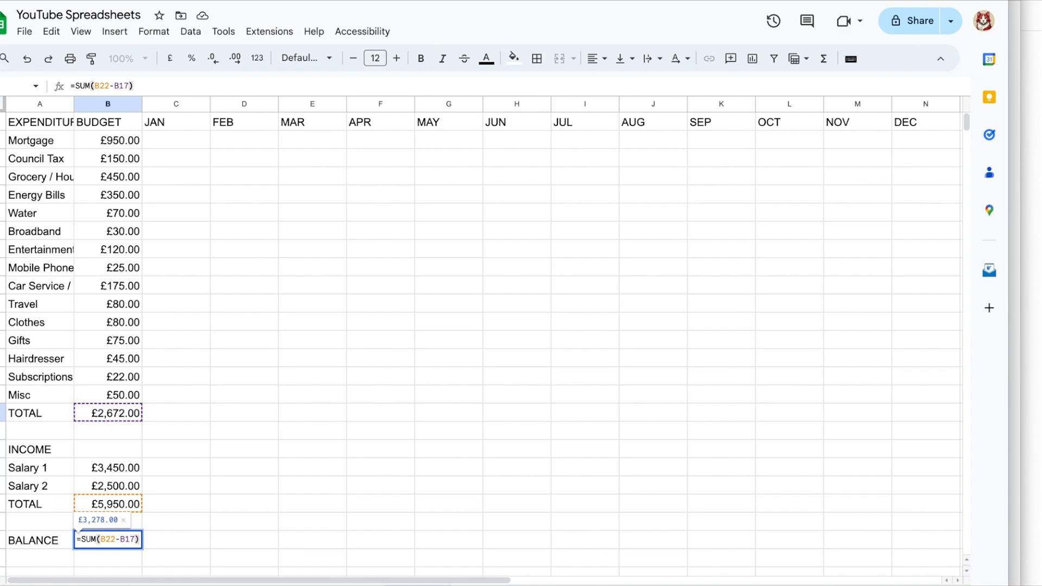
pyautogui.press('Return')
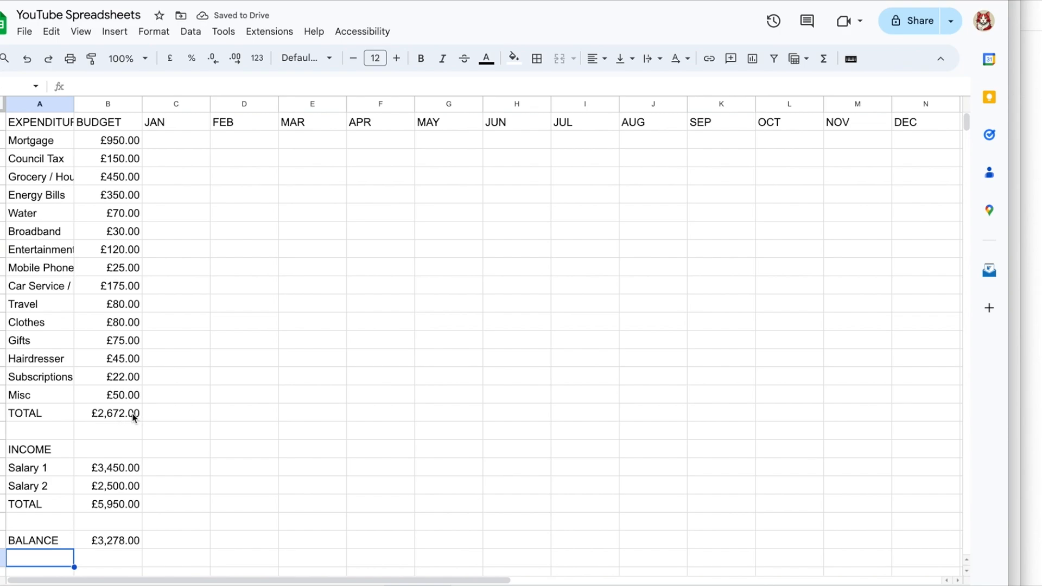
# Copy the expenditure TOTAL, income TOTAL and BALANCE formulas from the BUDGET column across JAN to DEC.
pyautogui.click(131, 413)
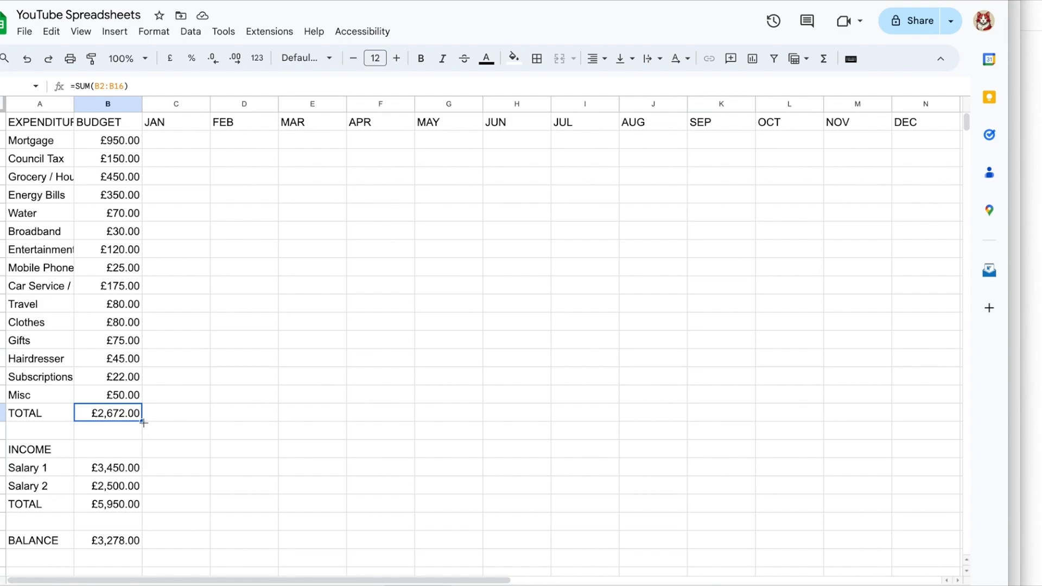
pyautogui.moveTo(143, 422); pyautogui.dragTo(905, 411)
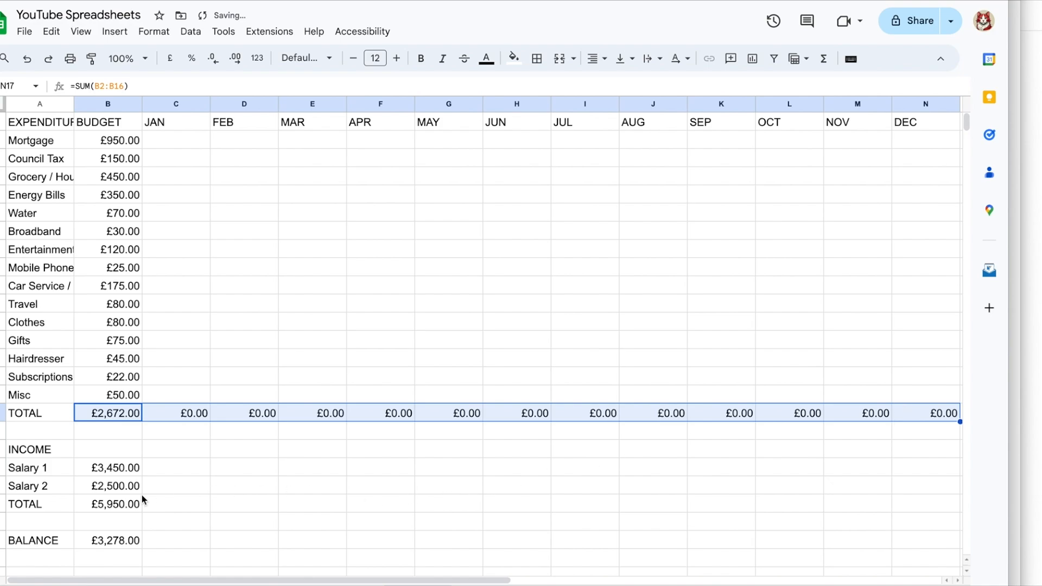
pyautogui.click(118, 503)
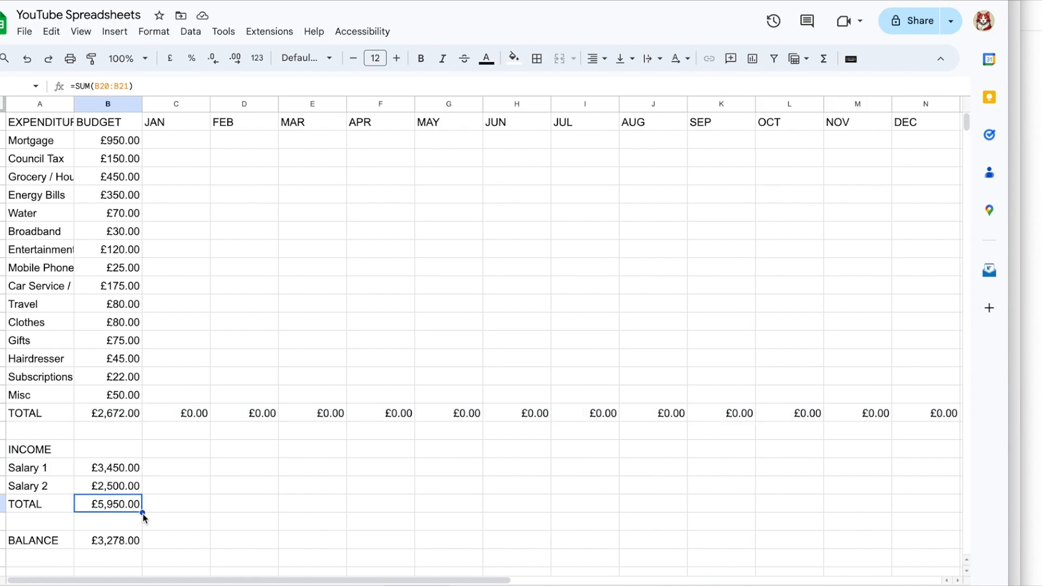
pyautogui.moveTo(142, 513); pyautogui.dragTo(909, 510)
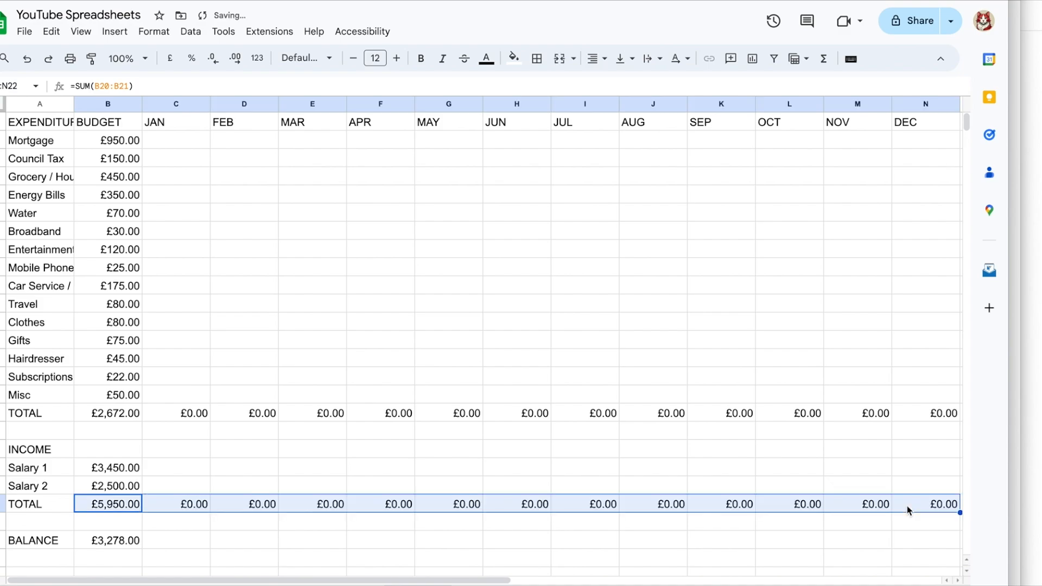
pyautogui.click(100, 541)
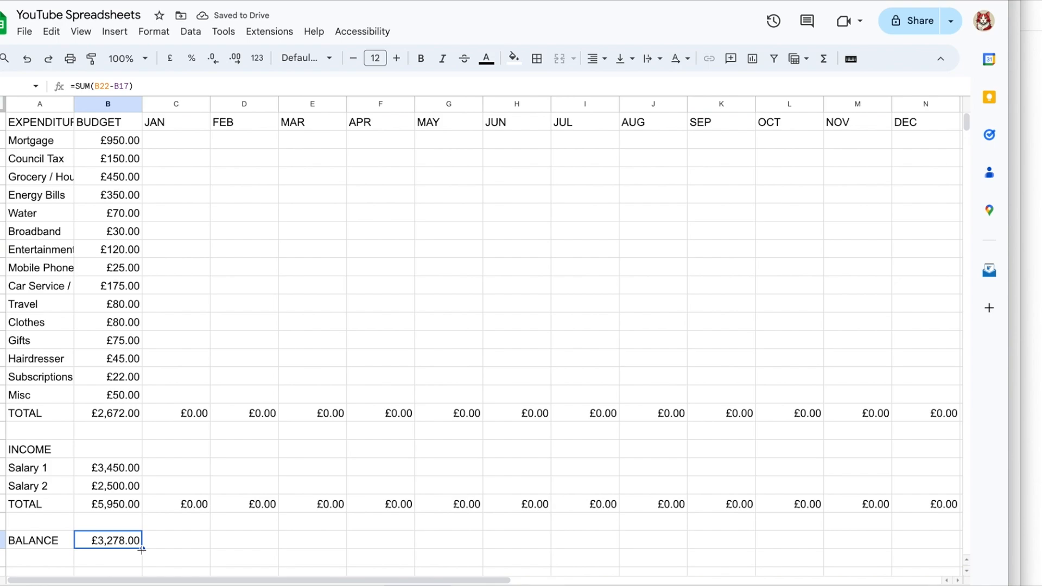
pyautogui.moveTo(142, 550); pyautogui.dragTo(907, 545)
# Enter the JAN figures of 950 for Mortgage and 3450 for Salary 1.
pyautogui.doubleClick(176, 140)
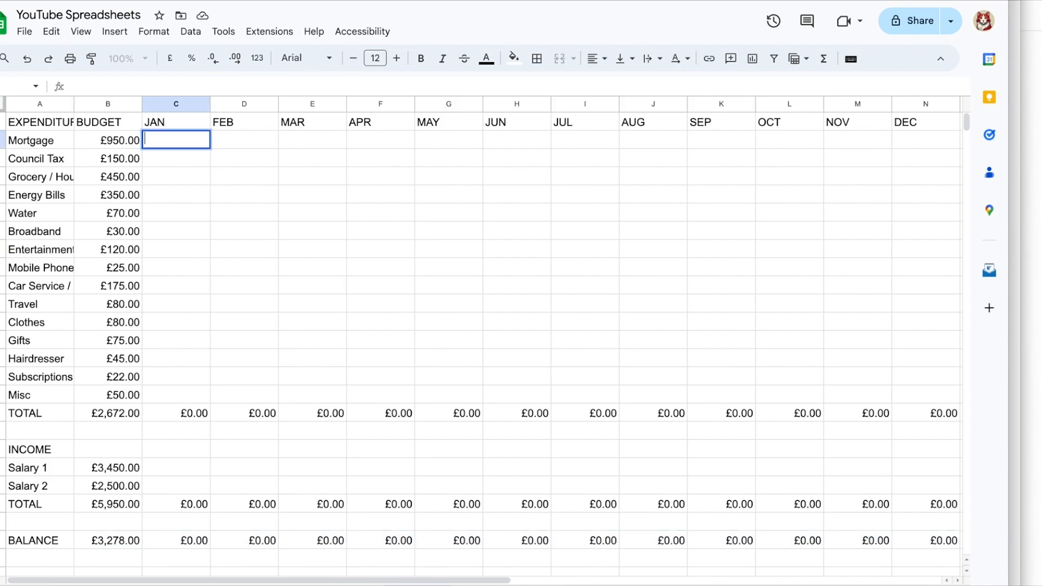
pyautogui.write('950')
pyautogui.press('Return')
pyautogui.click(181, 466)
pyautogui.write('3450')
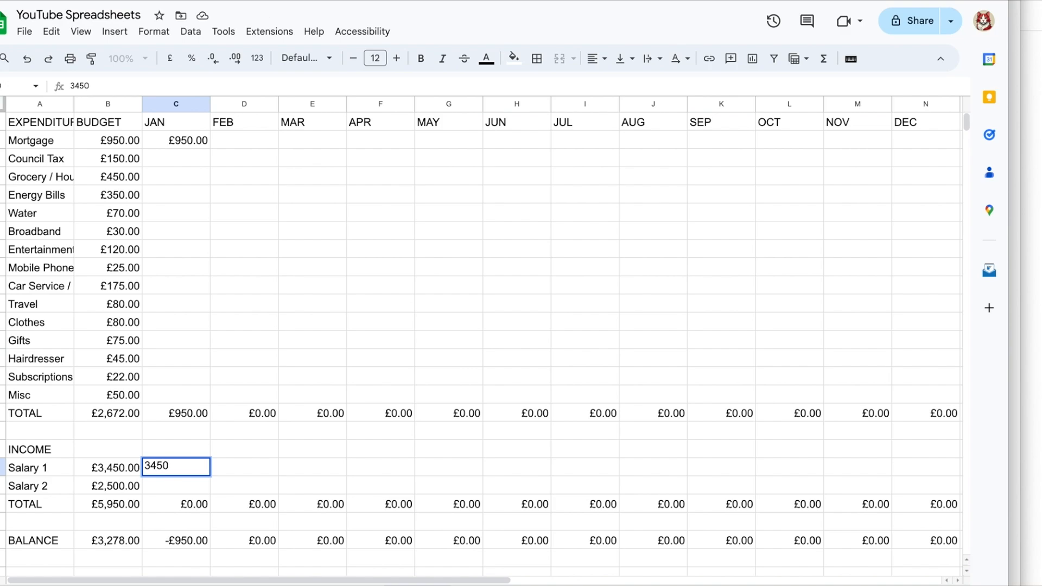
pyautogui.press('Return')
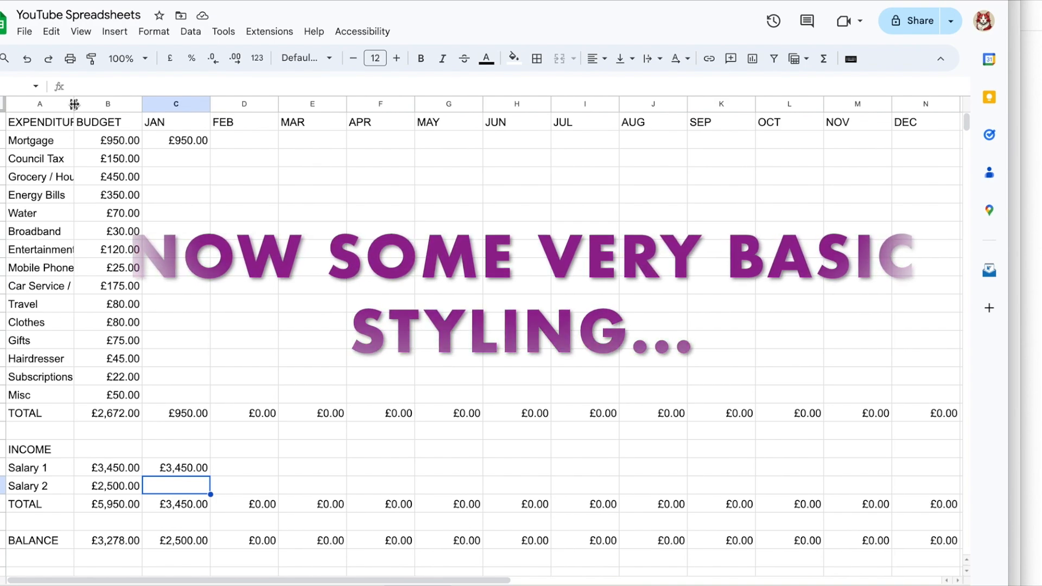
# Widen column A to fit the longest expense name and format header row 1 with a light grey fill and bold text.
pyautogui.moveTo(73, 103); pyautogui.dragTo(103, 103)
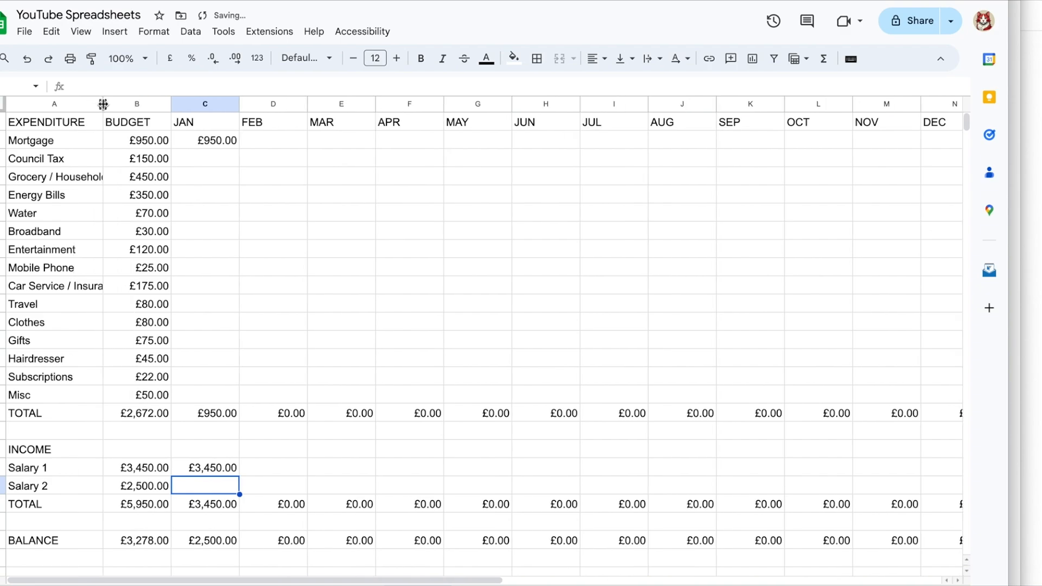
pyautogui.moveTo(103, 103); pyautogui.dragTo(131, 104)
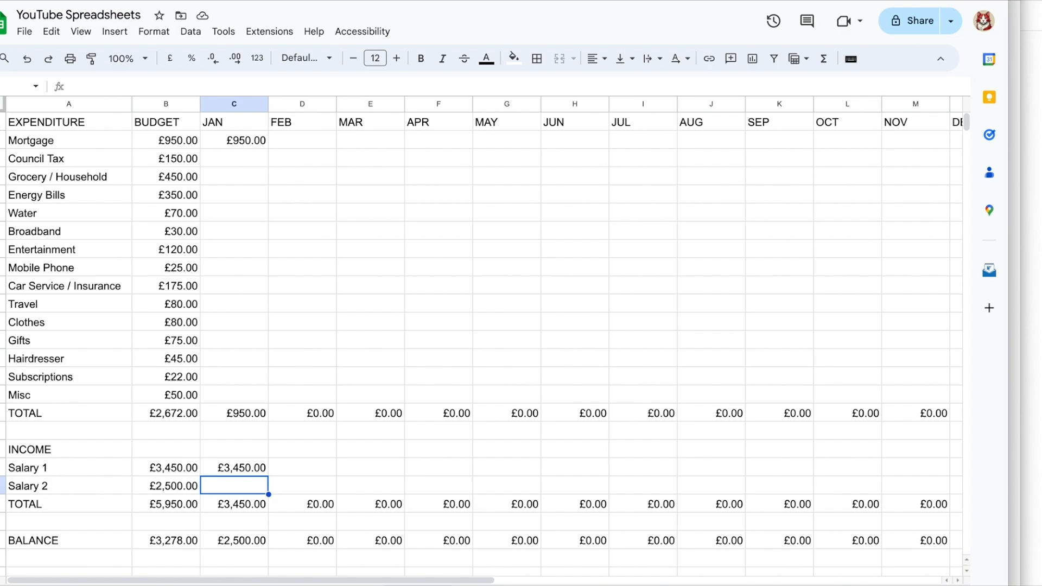
pyautogui.click(1, 122)
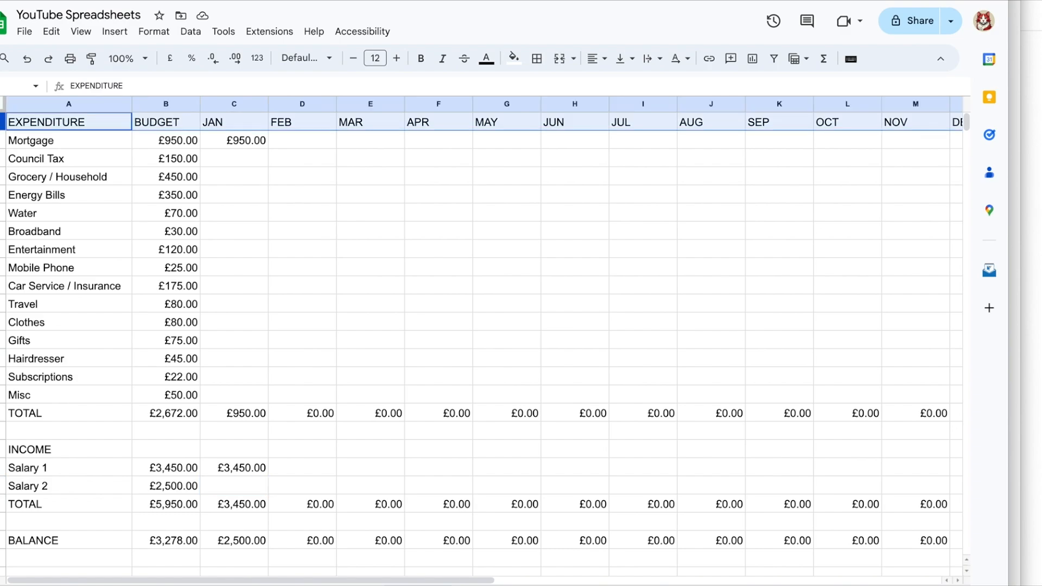
pyautogui.click(512, 58)
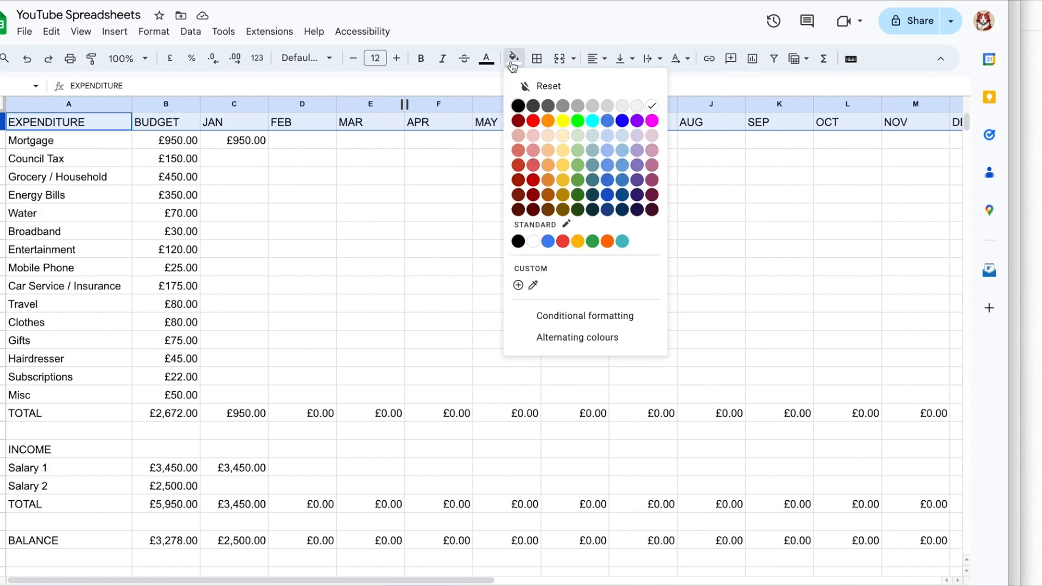
pyautogui.click(627, 106)
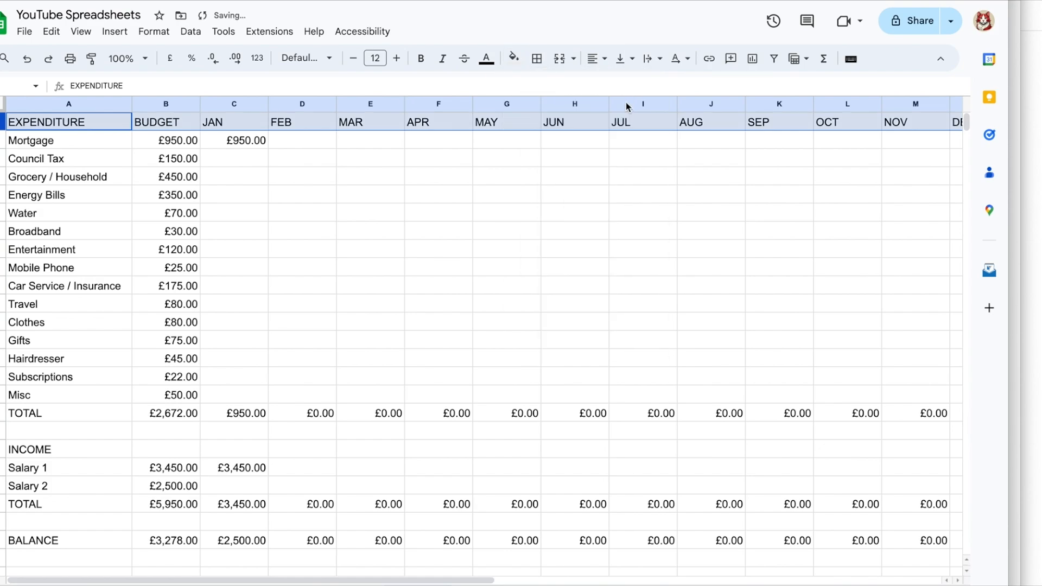
pyautogui.click(421, 60)
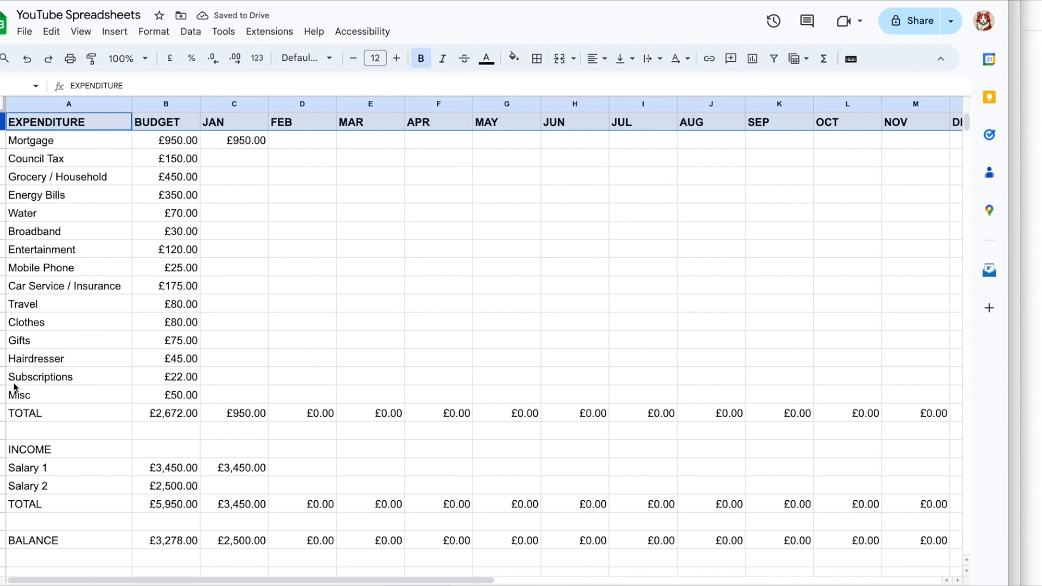
# Format both TOTAL rows, the INCOME row and the BALANCE row with the same light grey fill and bold text.
pyautogui.click(3, 414)
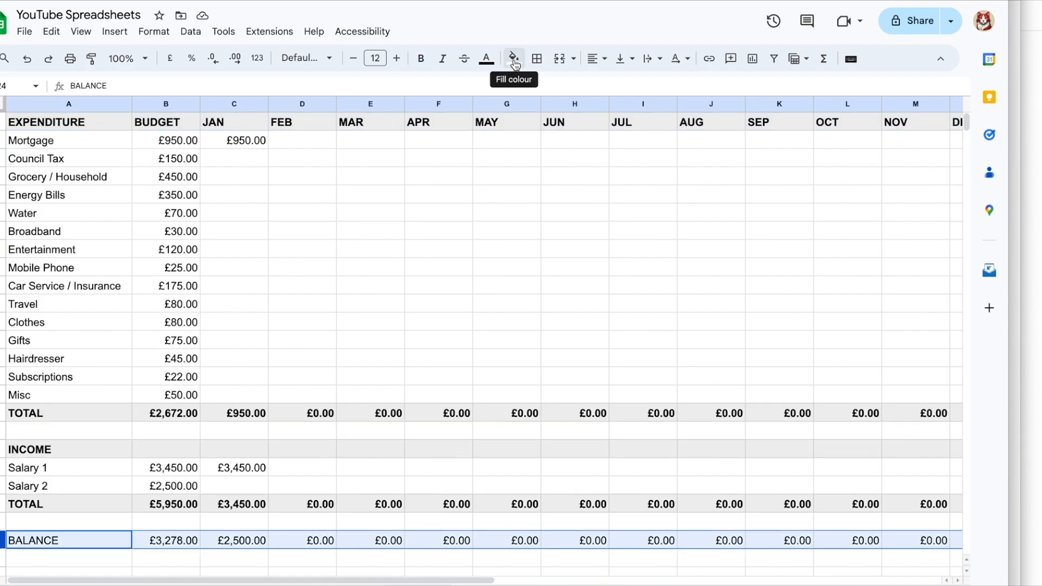
pyautogui.click(513, 58)
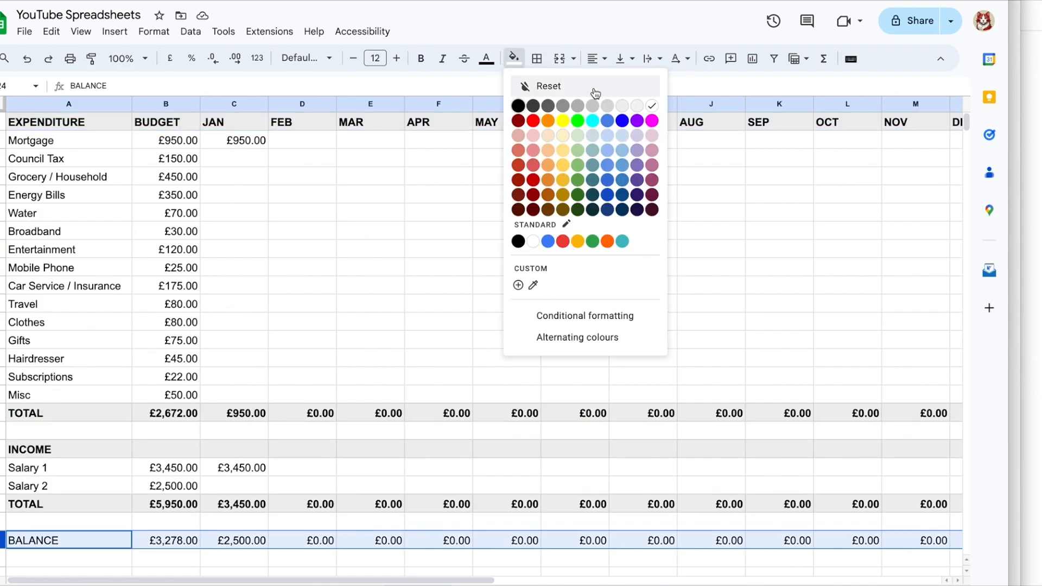
pyautogui.click(622, 106)
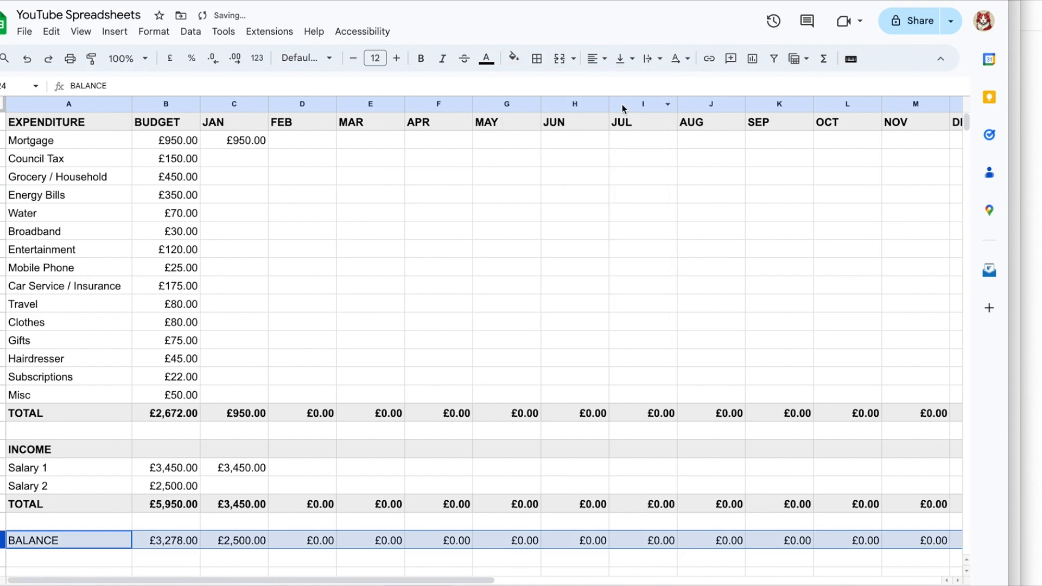
pyautogui.click(421, 61)
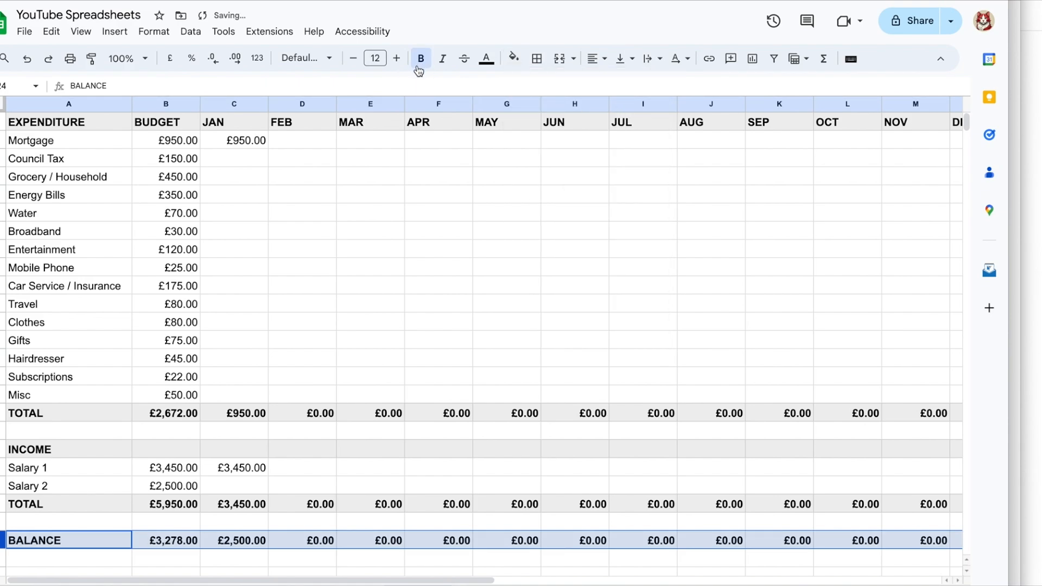
pyautogui.click(239, 166)
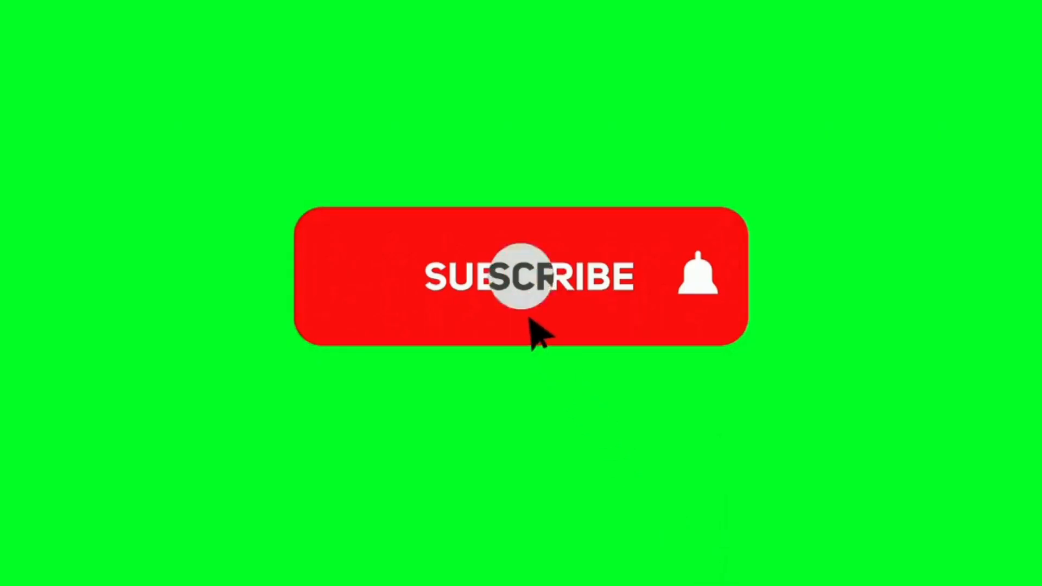